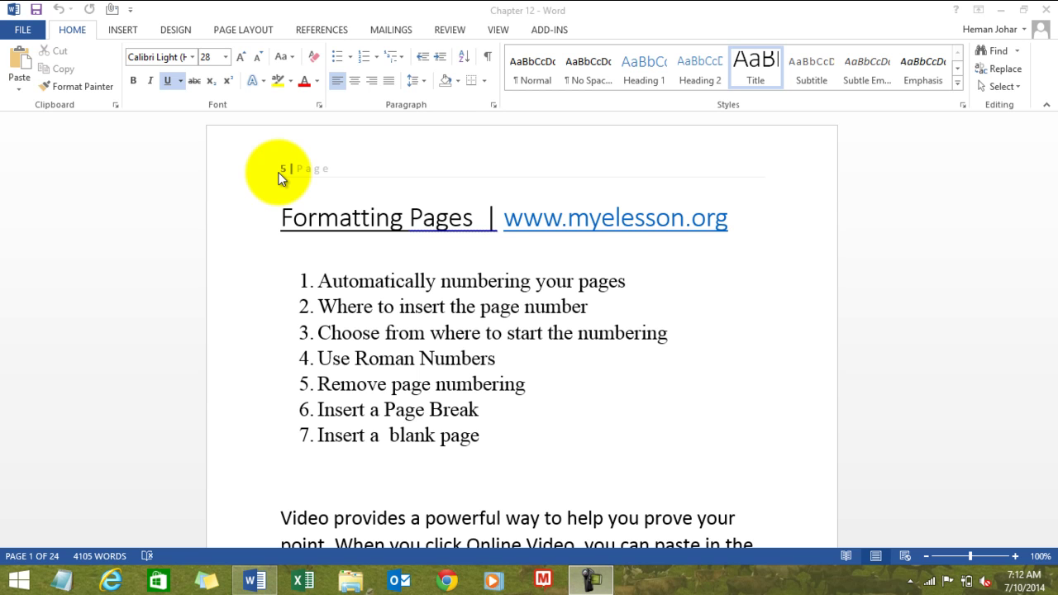
Remove the existing page numbers from the document.
left_click(129, 28)
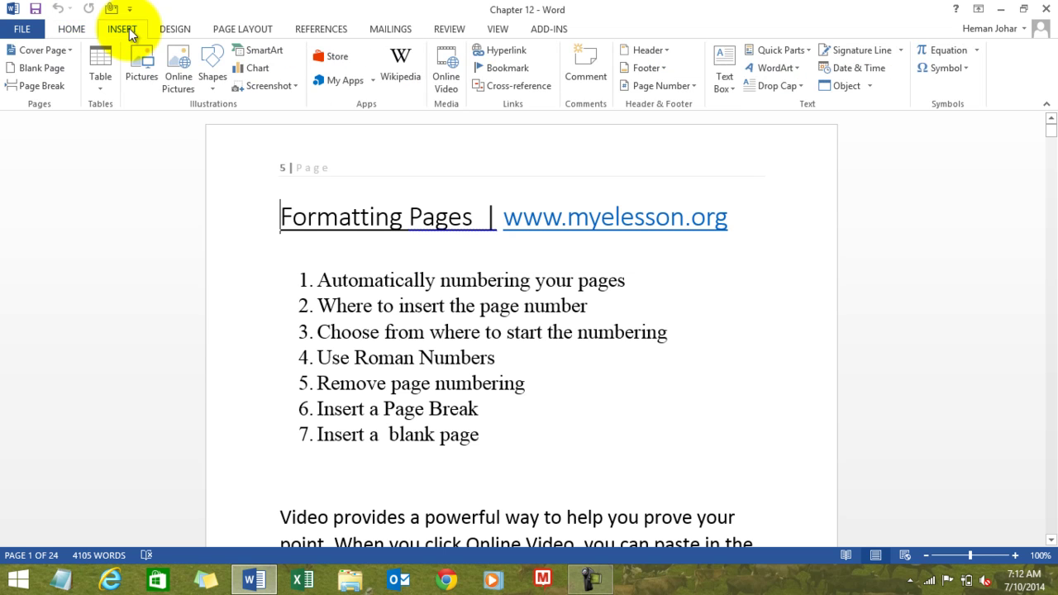
left_click(658, 87)
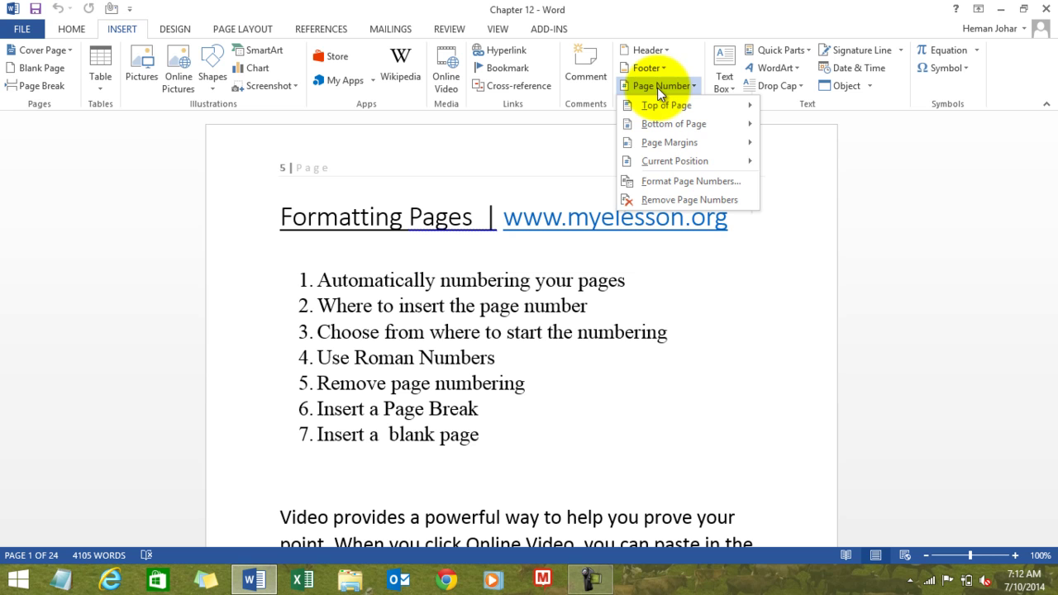
left_click(671, 199)
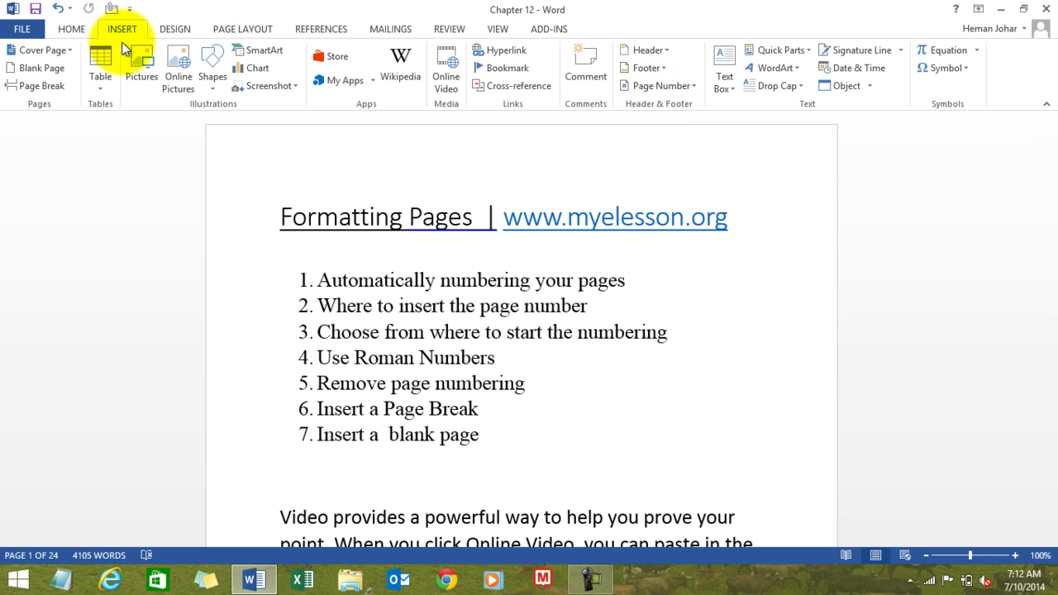
Insert Accent Bar 1 page numbers at the top of the pages and return to the body text.
left_click(676, 85)
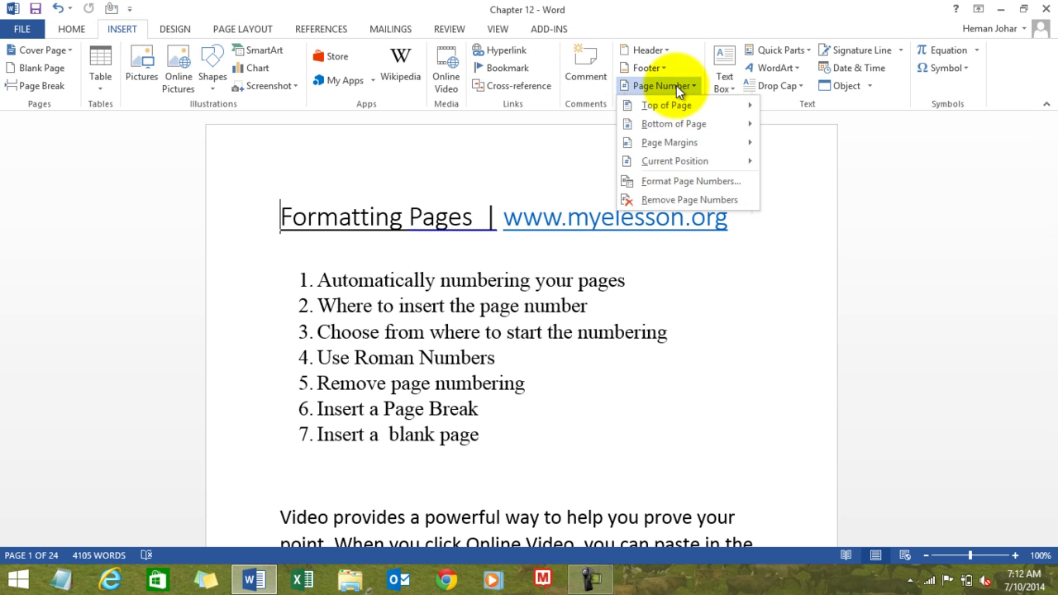
mouse_move(659, 110)
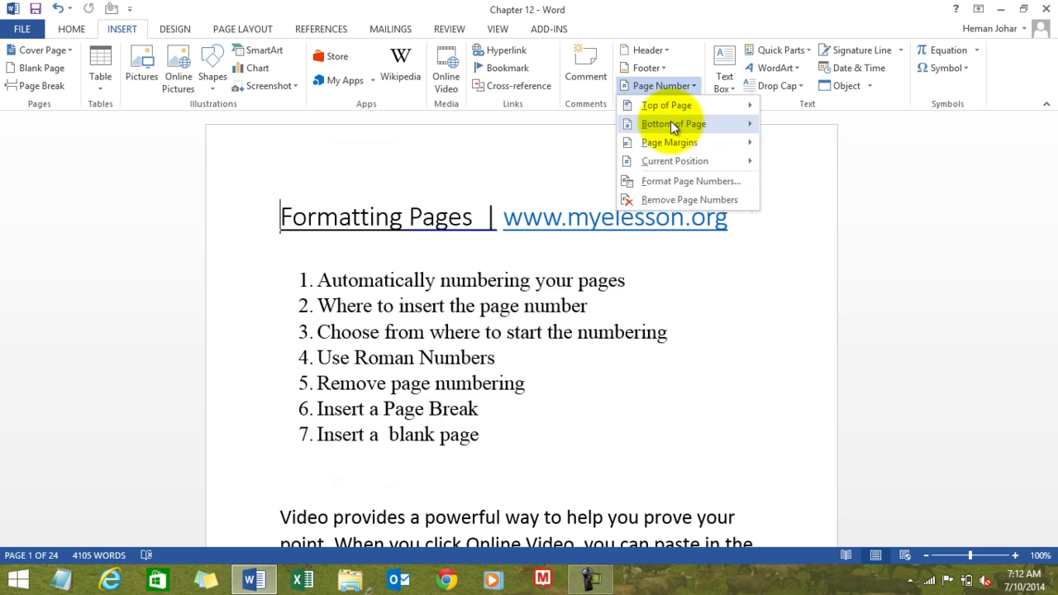
mouse_move(661, 159)
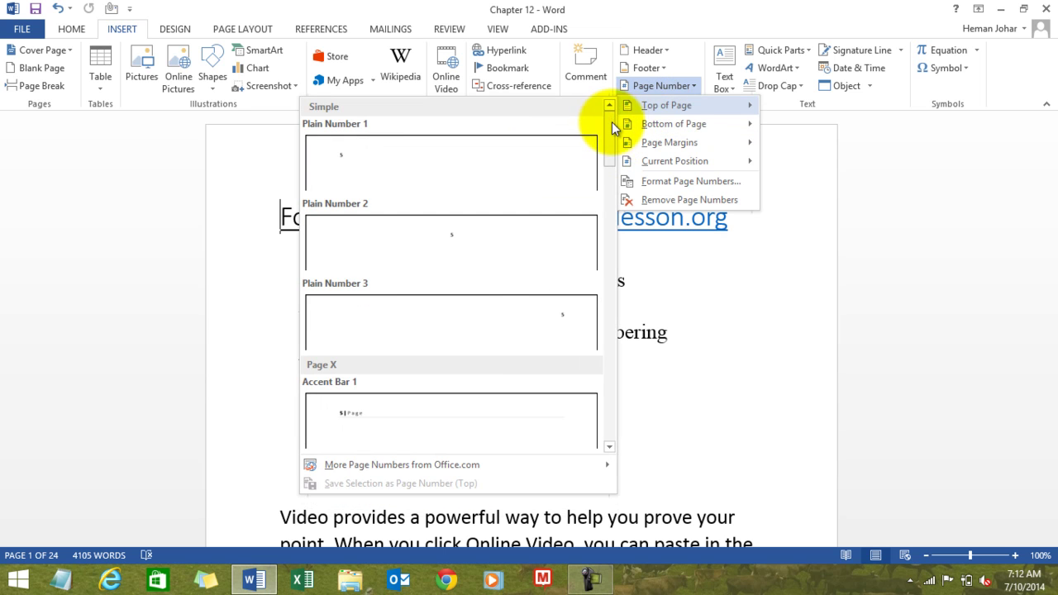
left_click_drag(611, 129, 611, 143)
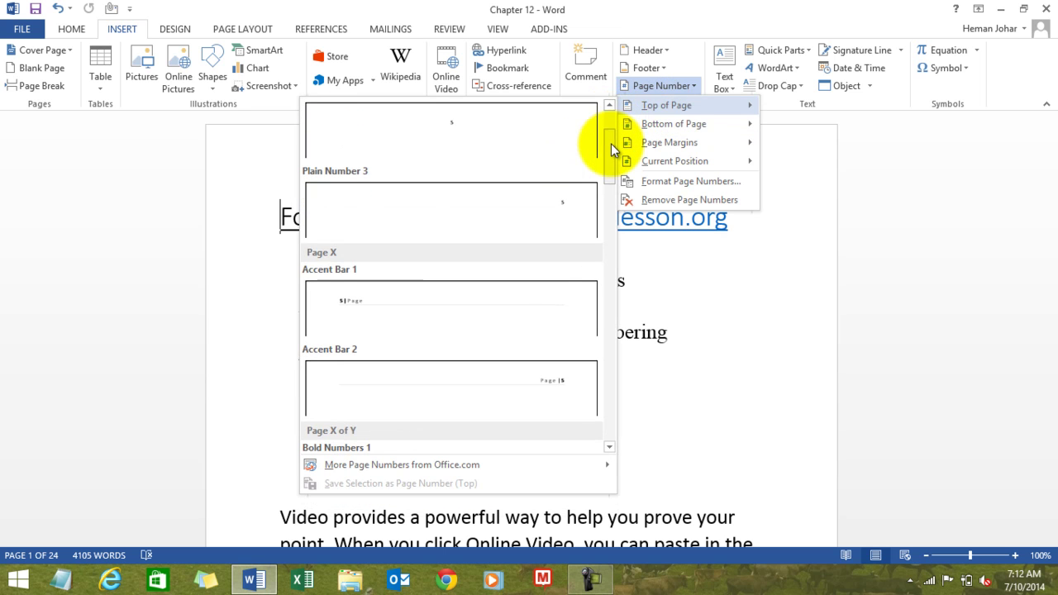
left_click(388, 289)
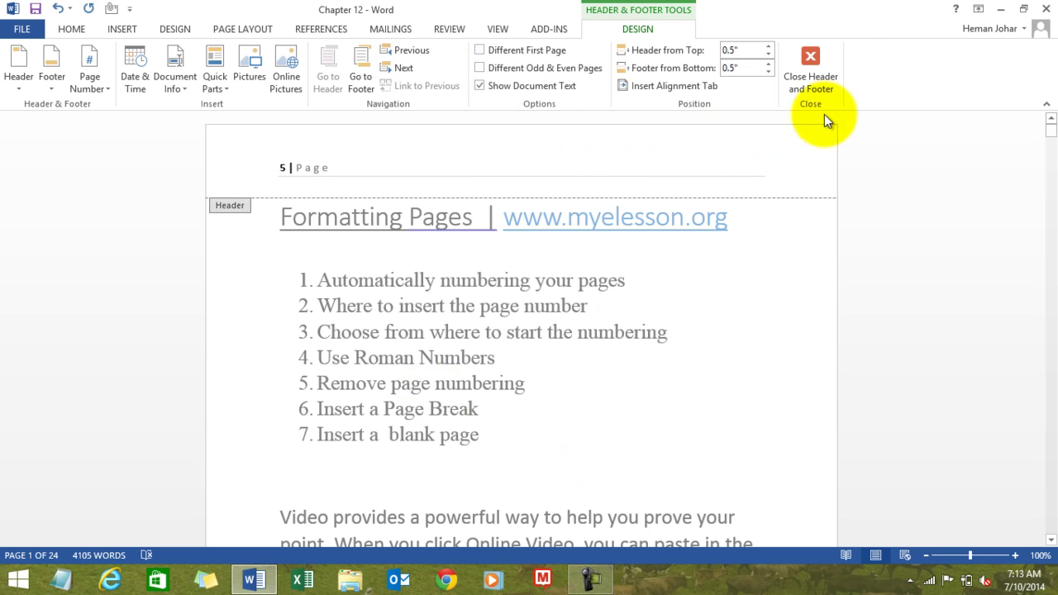
left_click(809, 59)
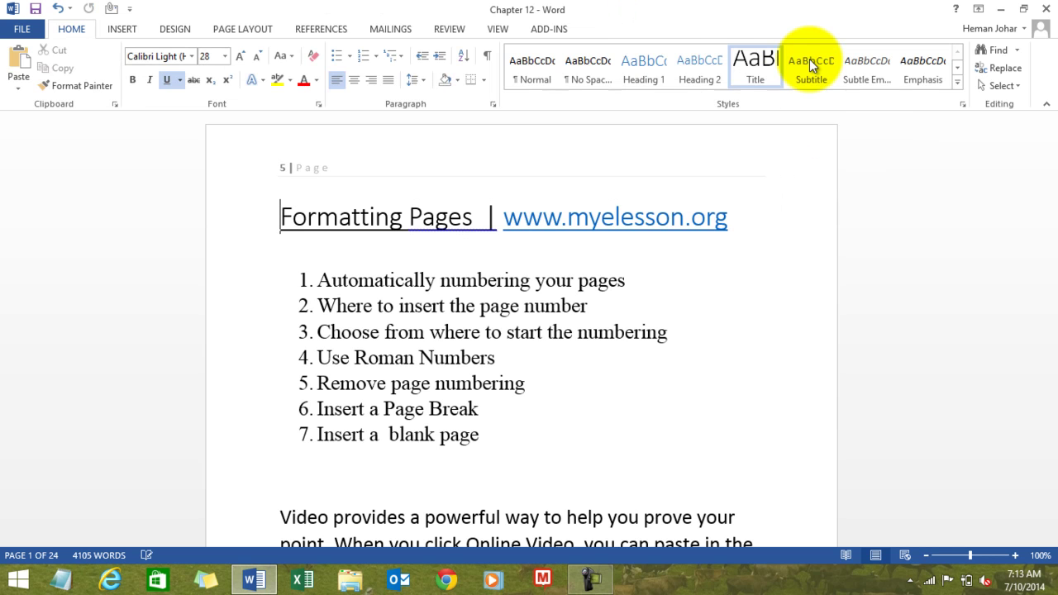
Add Accent Bar 1 page numbers at the bottom of the pages and leave footer editing.
left_click(125, 29)
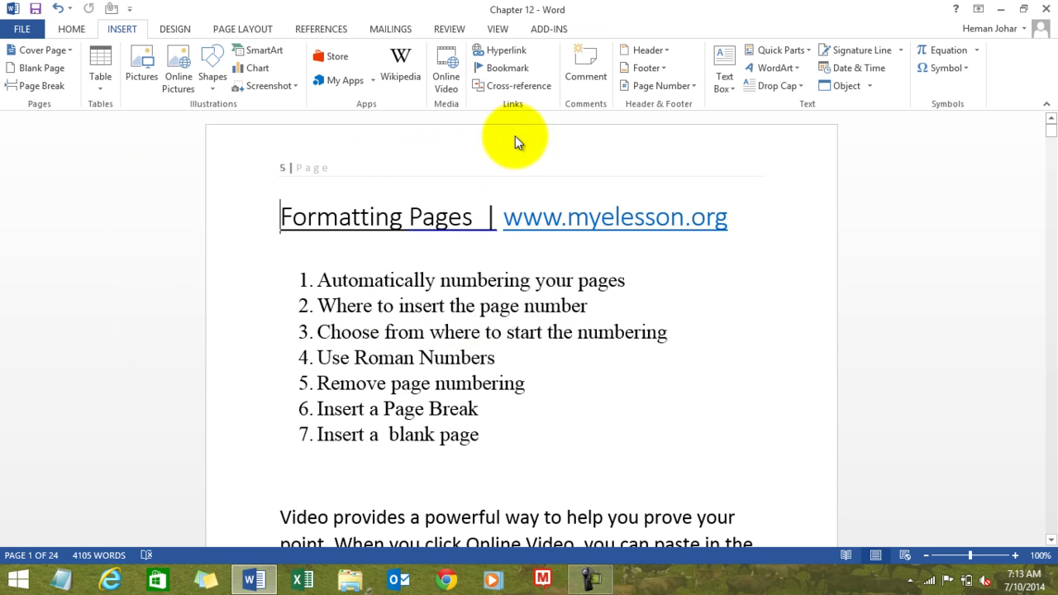
left_click(696, 86)
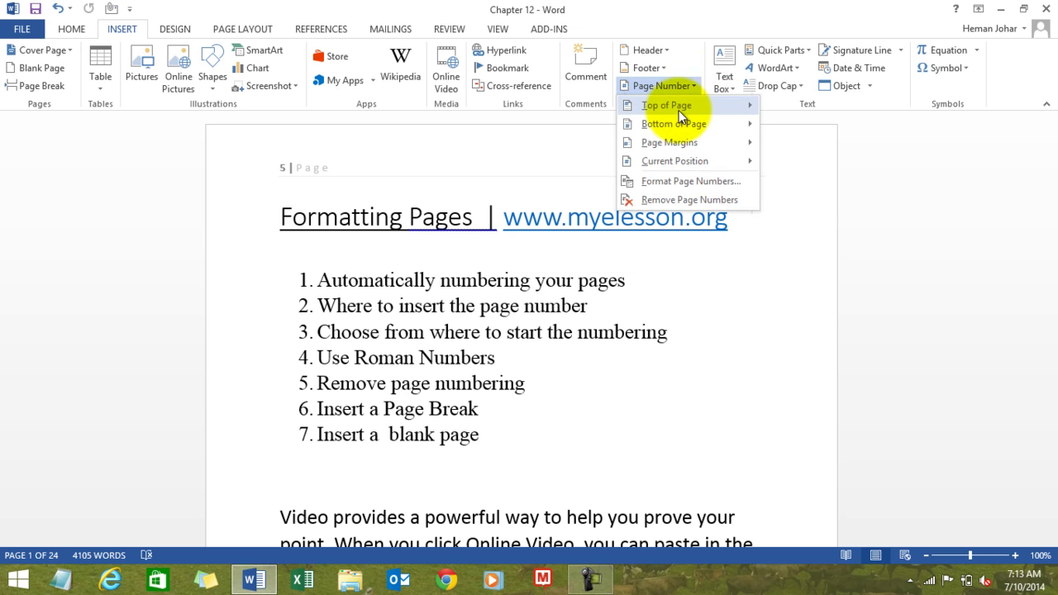
mouse_move(675, 122)
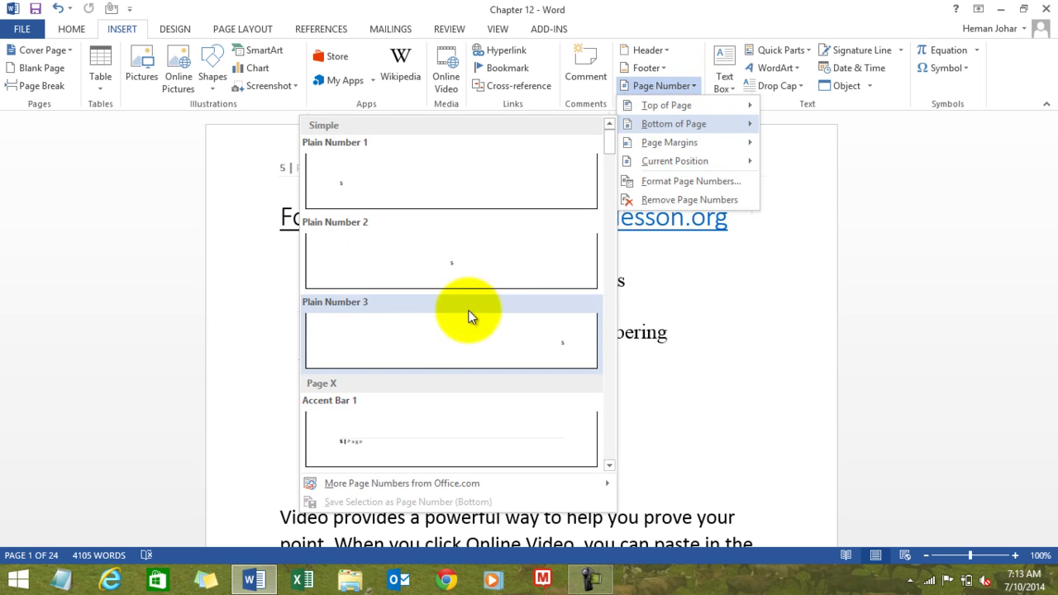
left_click(420, 433)
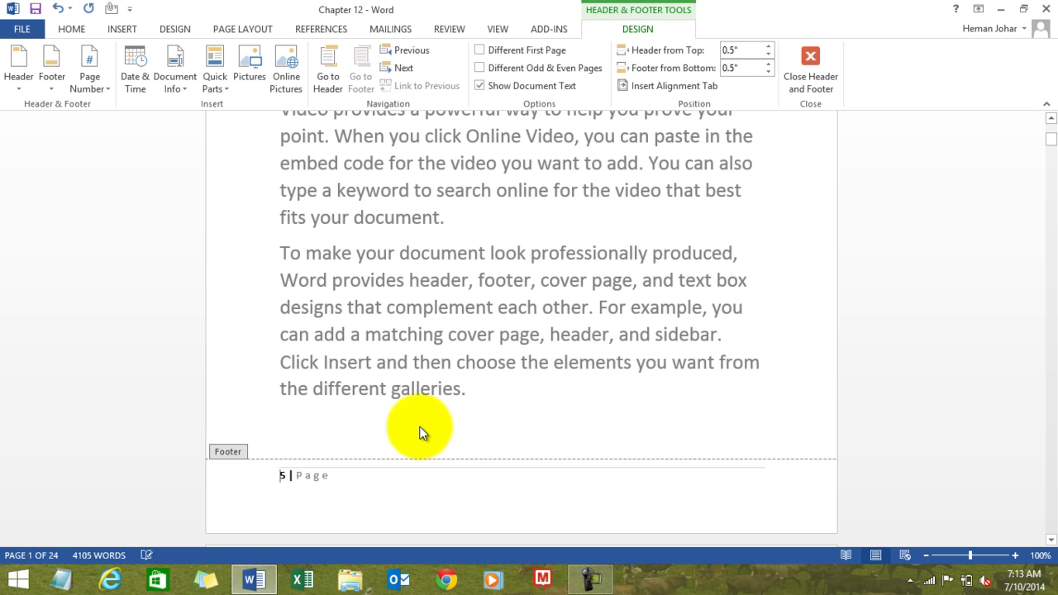
left_click(809, 60)
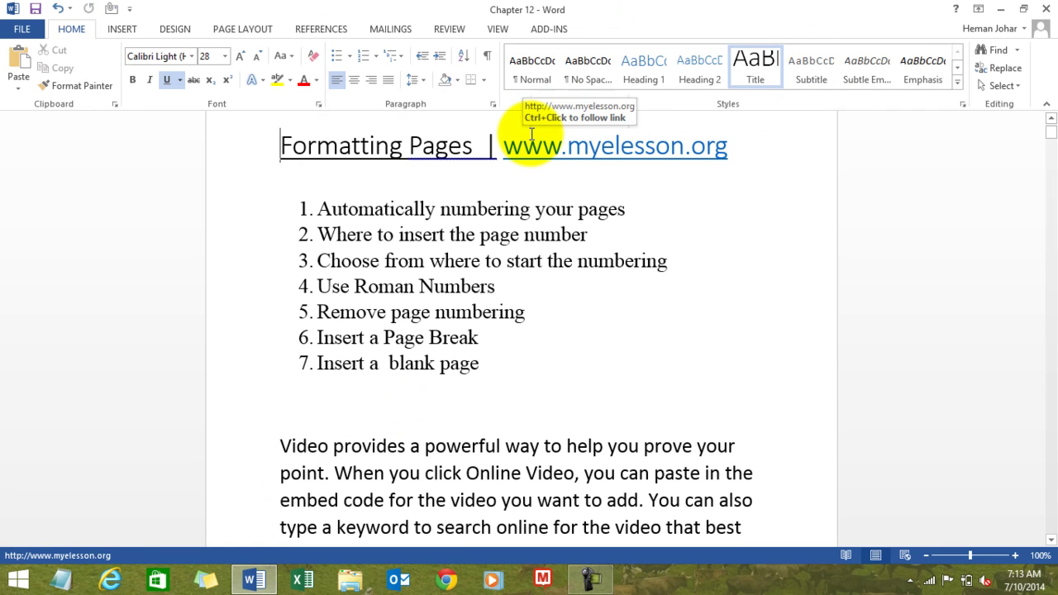
Reapply the Accent Bar 1 page number style at the top of the pages and exit header editing.
left_click(128, 29)
left_click(682, 86)
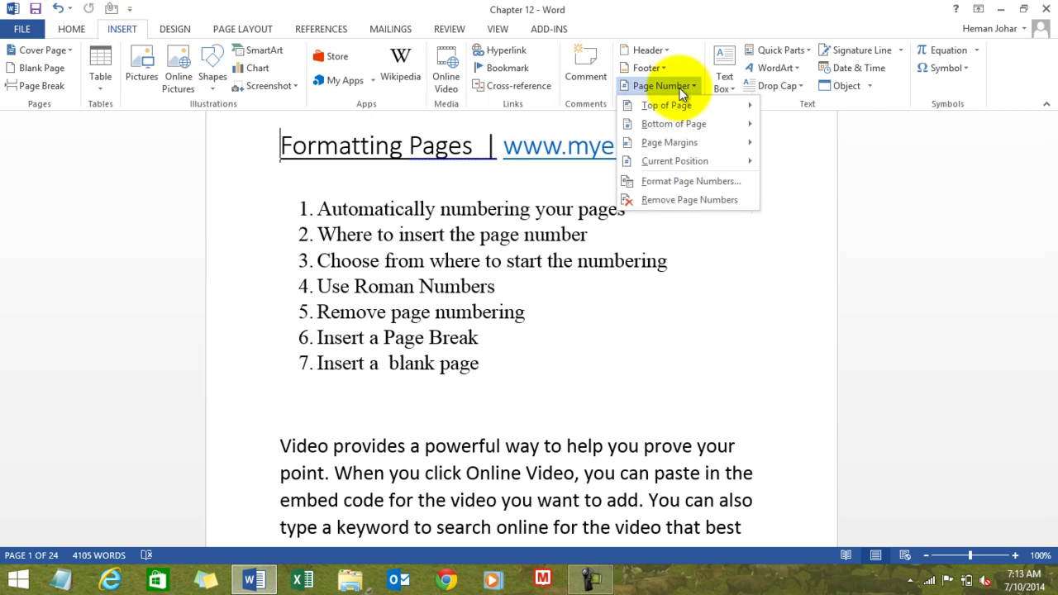
mouse_move(670, 109)
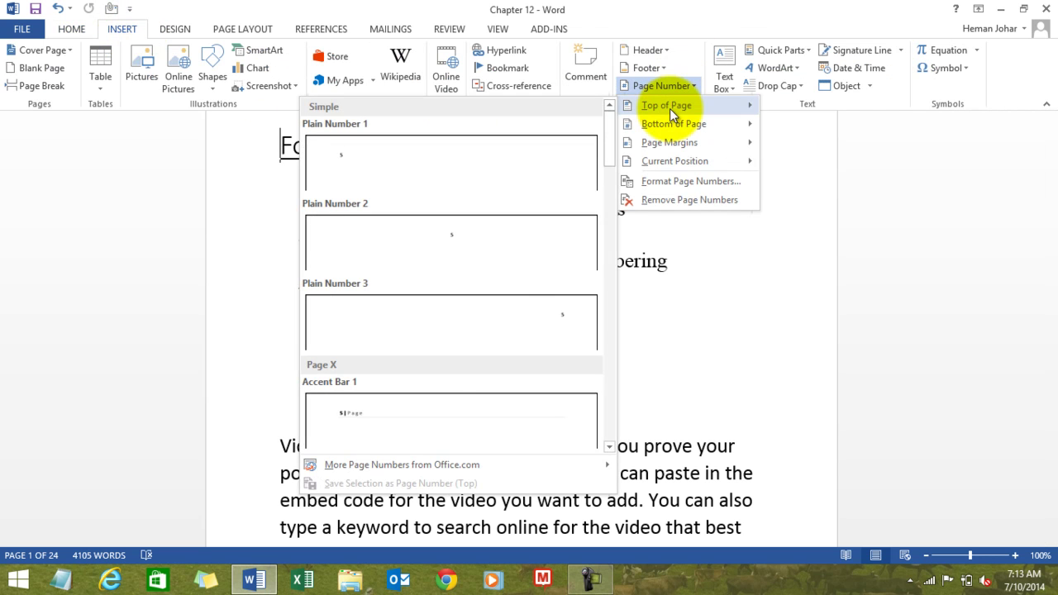
left_click(437, 408)
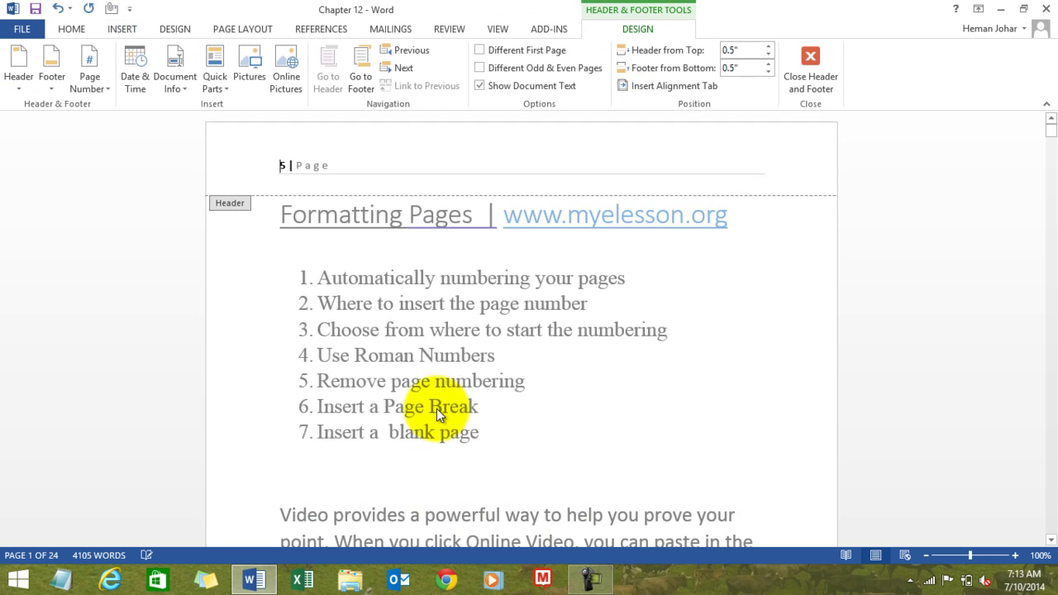
left_click(810, 65)
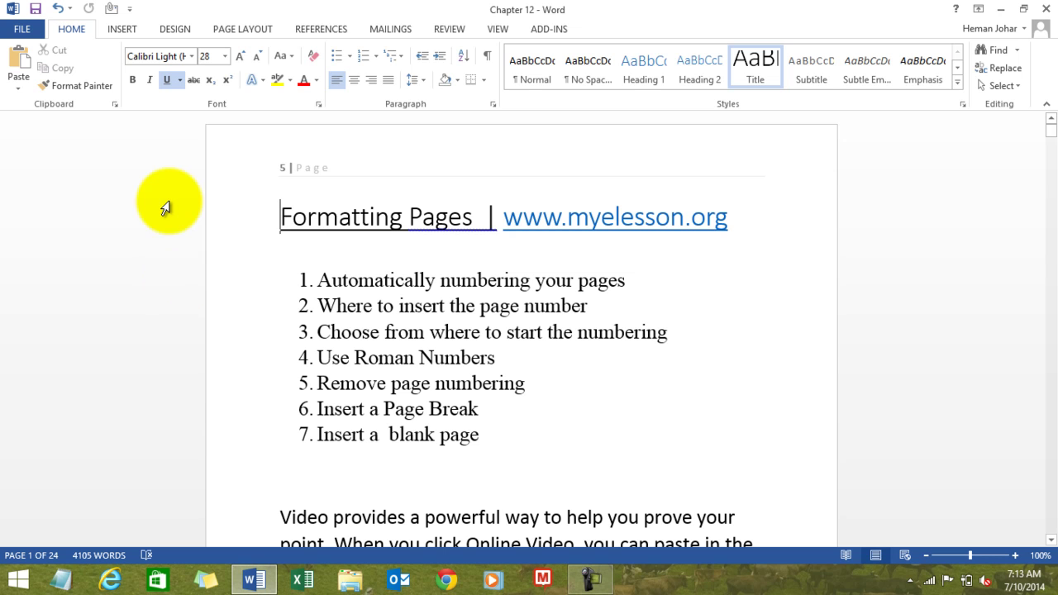
Set the page numbering to start at 1 in the page number format settings.
left_click(118, 29)
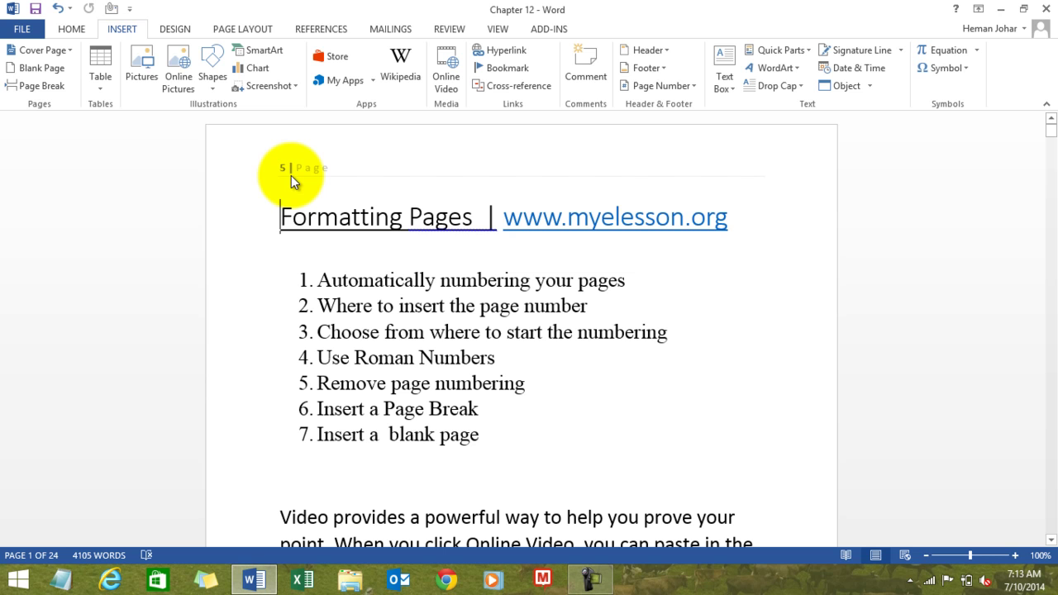
left_click(657, 87)
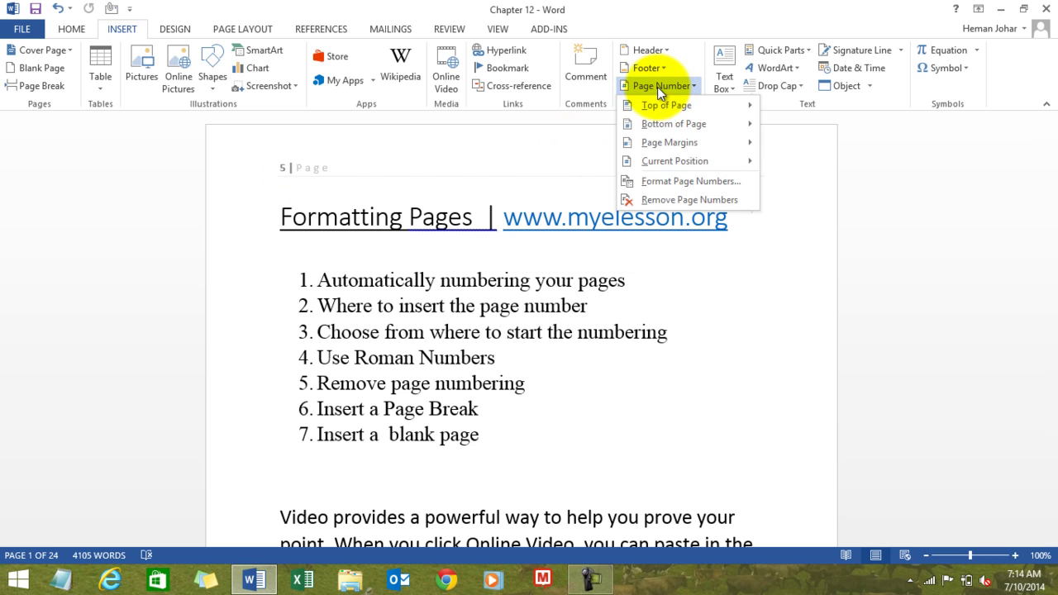
left_click(678, 180)
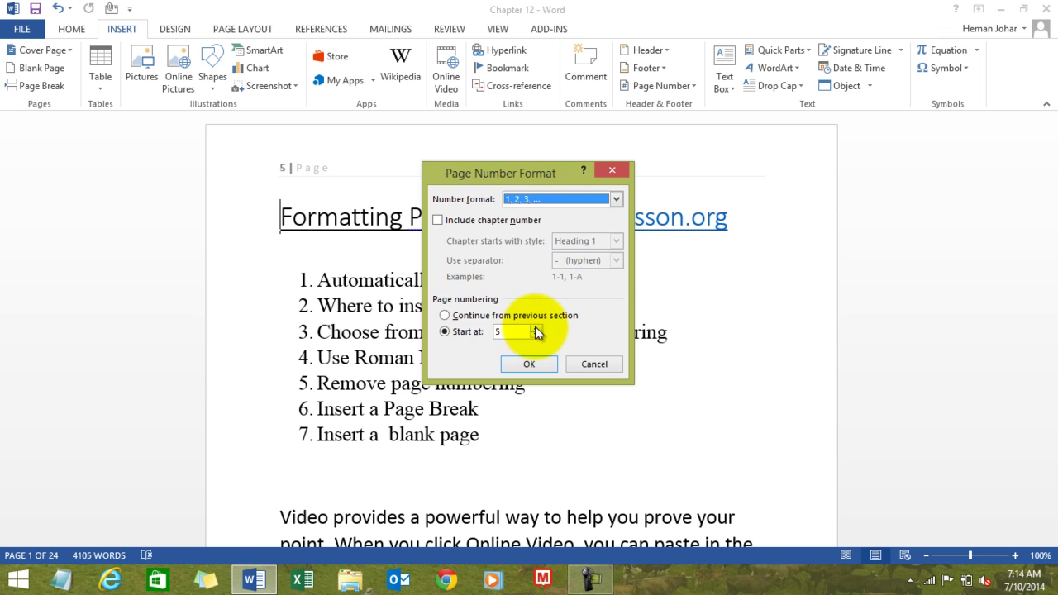
left_click(535, 327)
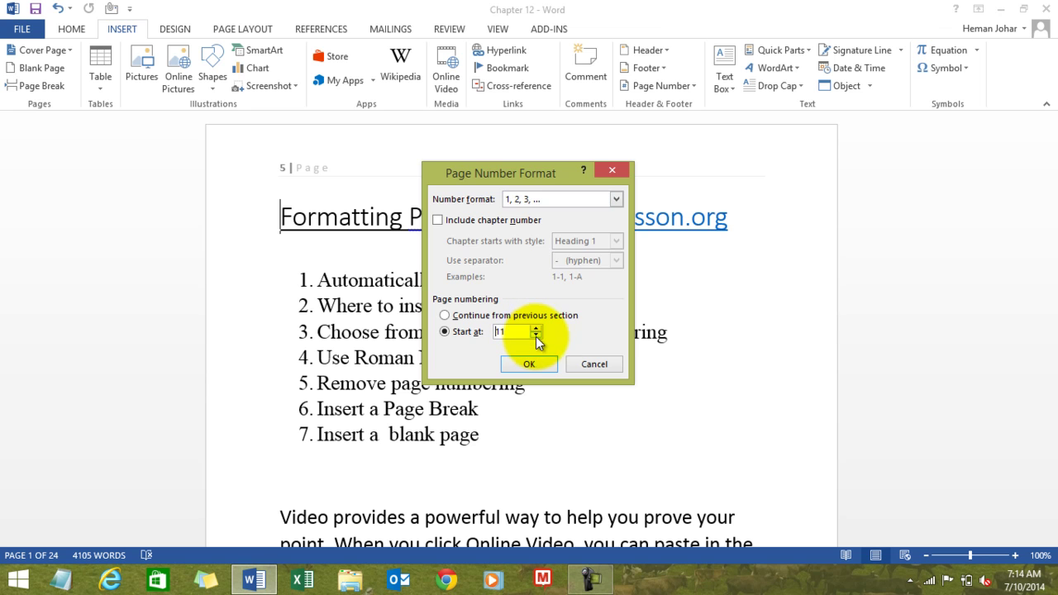
left_click(536, 335)
left_click(536, 336)
left_click(536, 336)
left_click(536, 336)
left_click(536, 336)
left_click(536, 336)
left_click(536, 336)
left_click(536, 336)
left_click(535, 336)
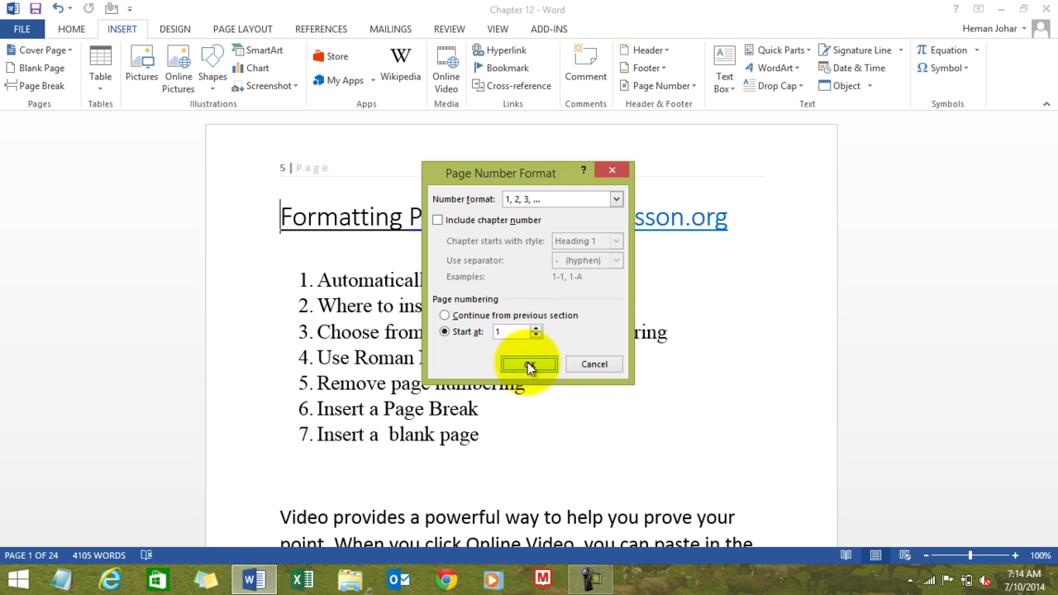
left_click(528, 362)
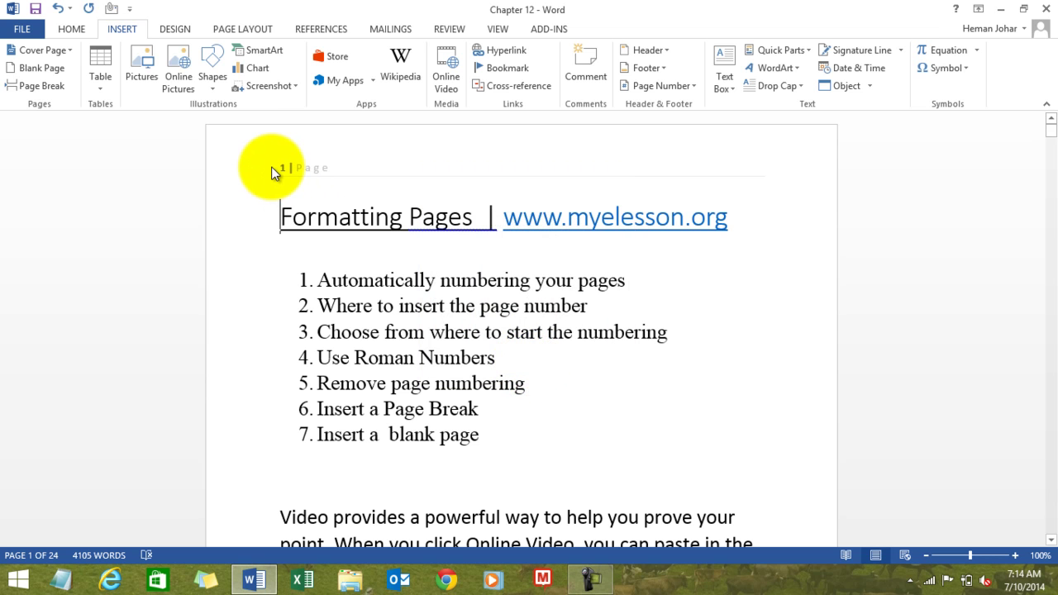
Examine the page numbers in the headers of the first three pages, then return to the first page.
left_click(166, 263)
key("Down")
key("Down")
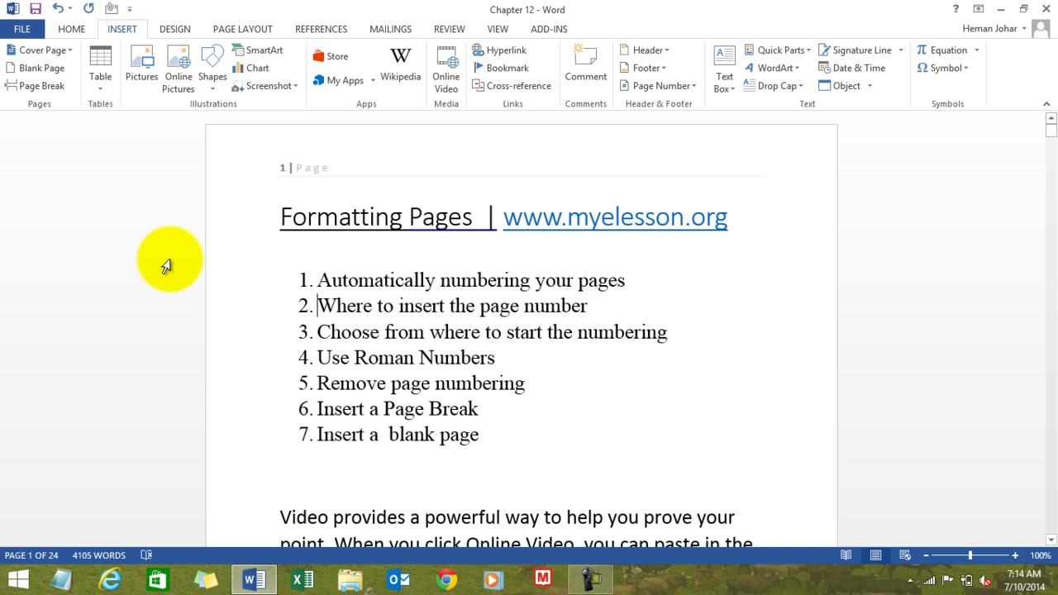
key("Up")
key("Up")
key("Up")
key("Page_Down")
key("Page_Down")
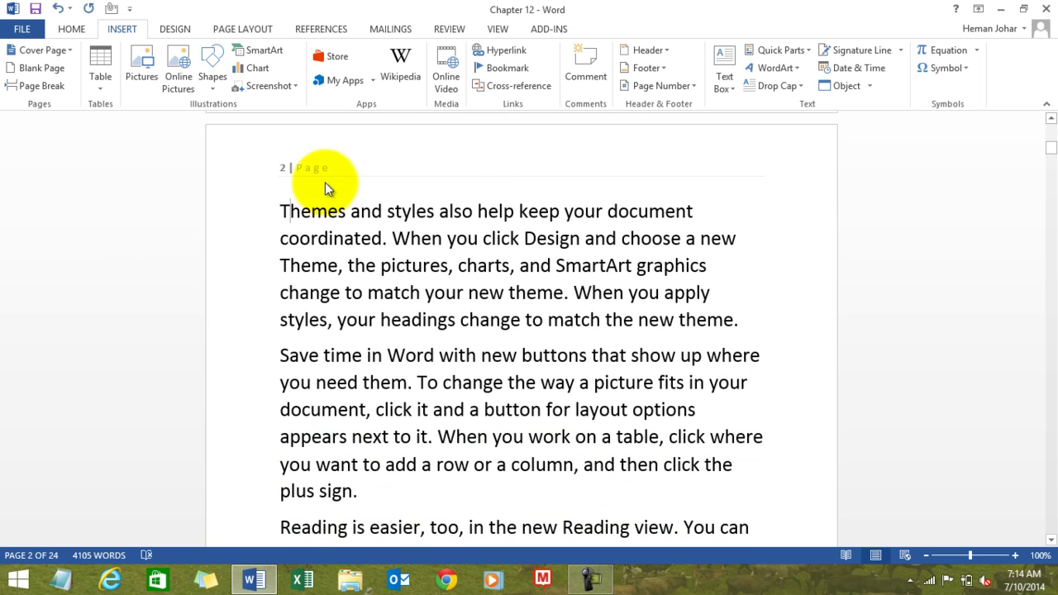
key("Page_Down")
key("Page_Down")
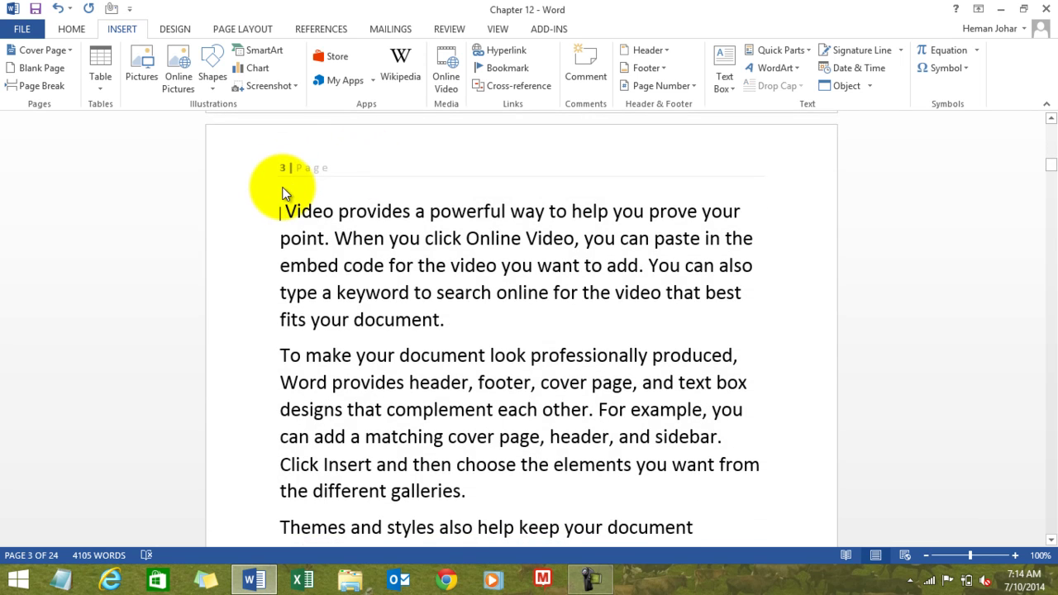
key("Page_Up")
key("Page_Up")
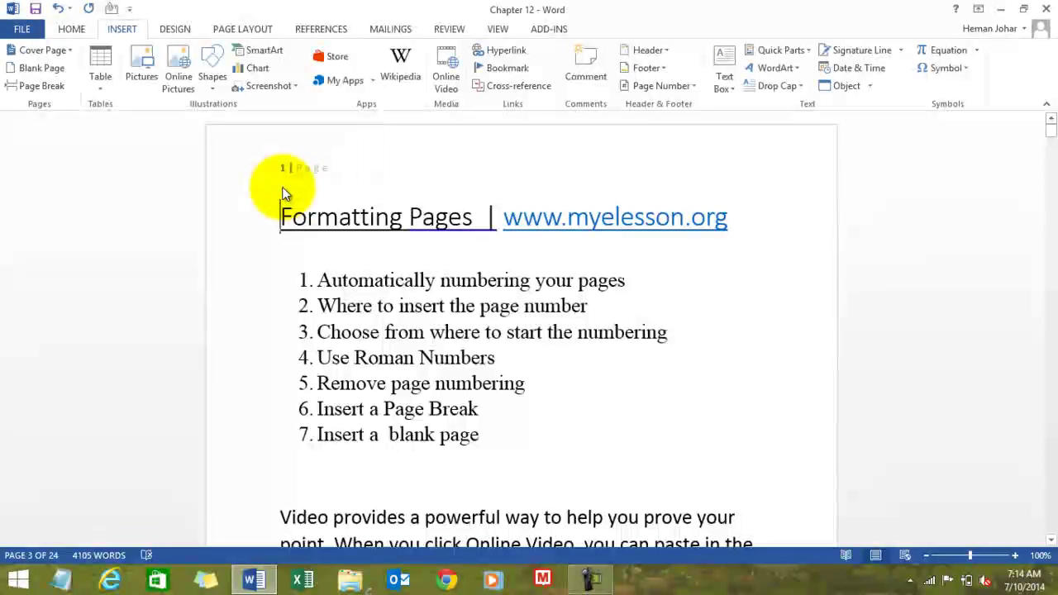
Change the page number format to uppercase Roman numerals (I, II, III, ...).
left_click(696, 87)
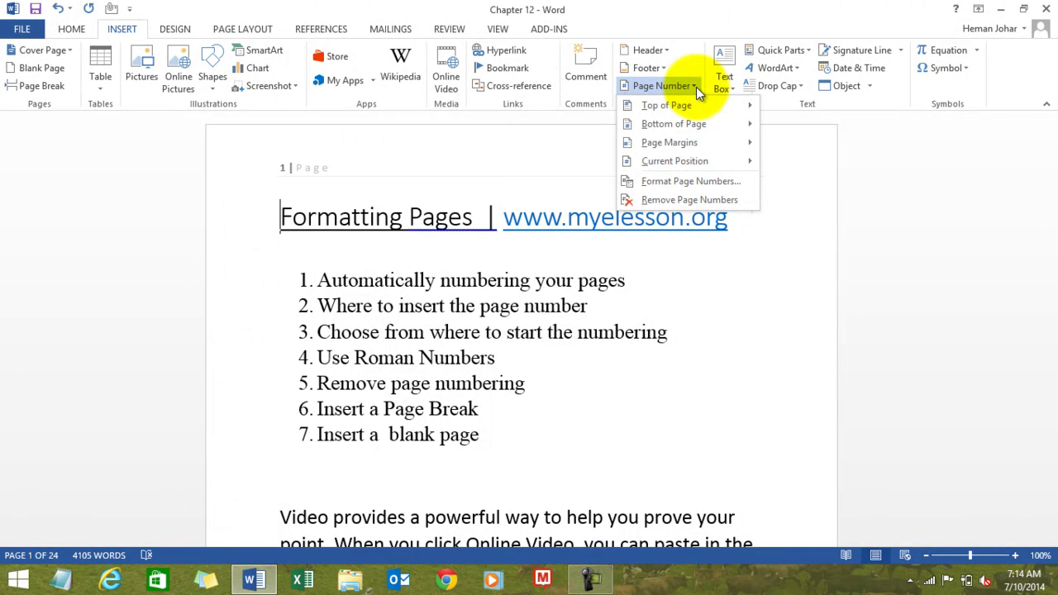
left_click(691, 181)
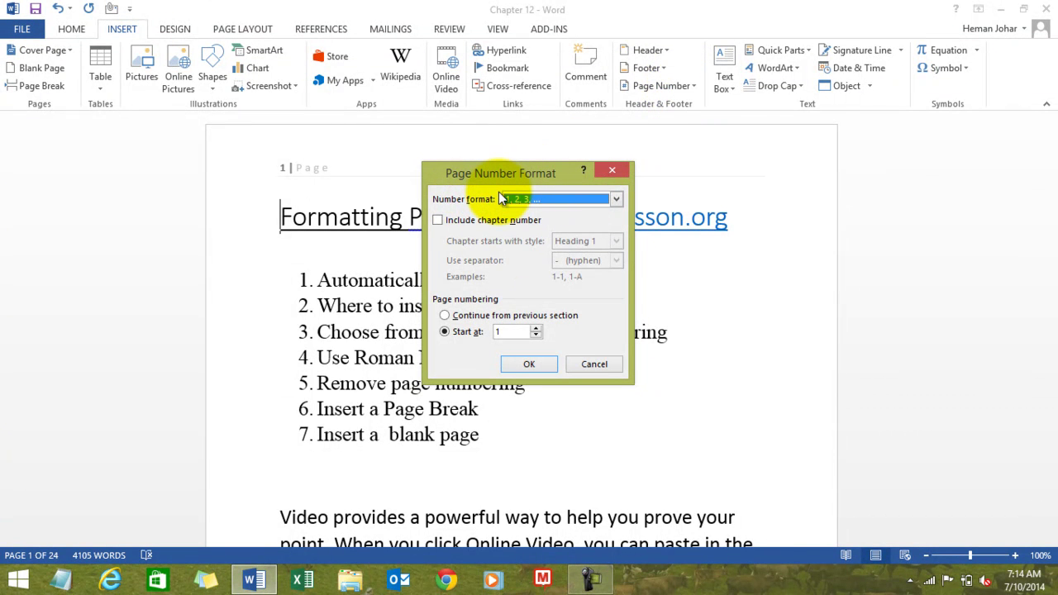
left_click(615, 199)
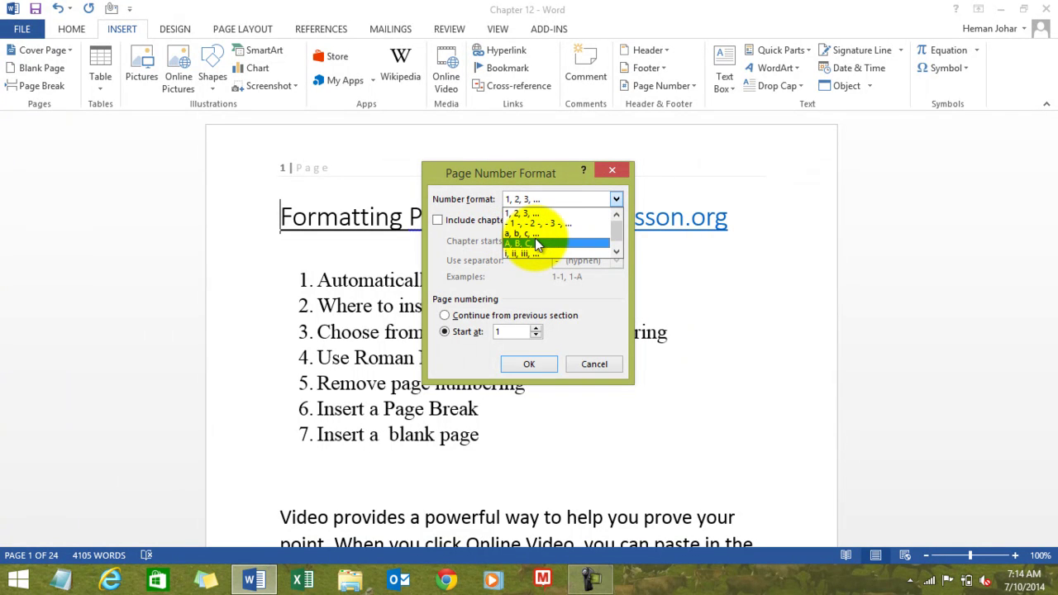
left_click(617, 252)
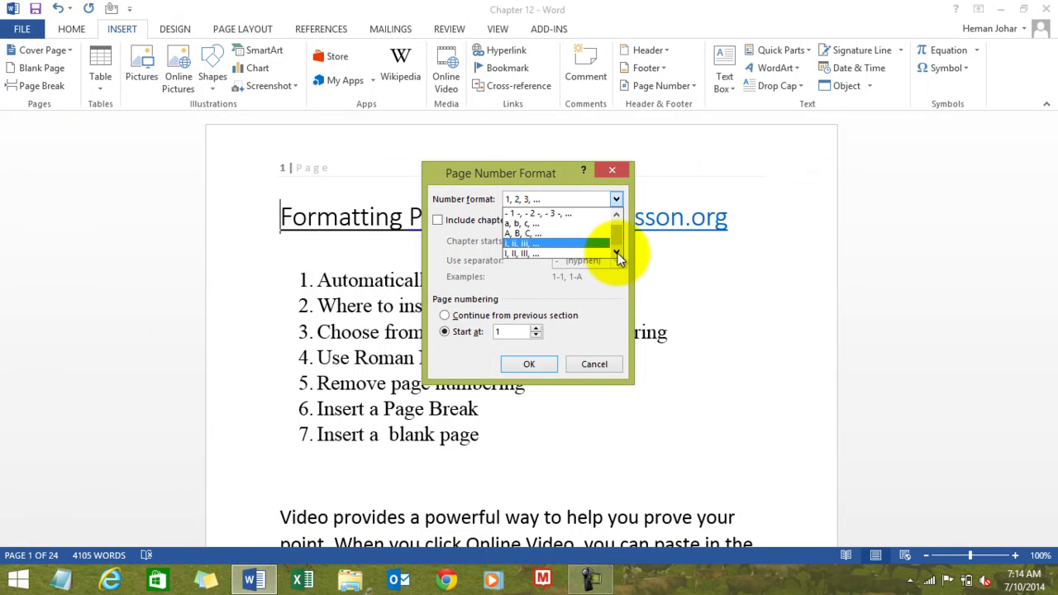
left_click(525, 255)
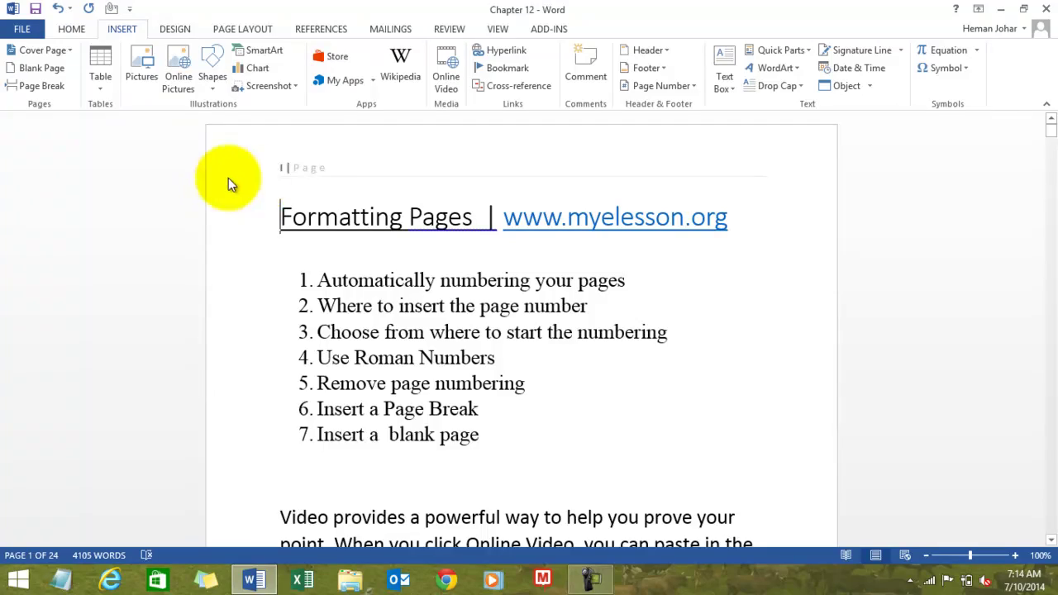
Examine the Roman page numbers in the headers and footers of the following pages.
key("Page_Down")
key("Page_Down")
key("Page_Down")
key("Page_Down")
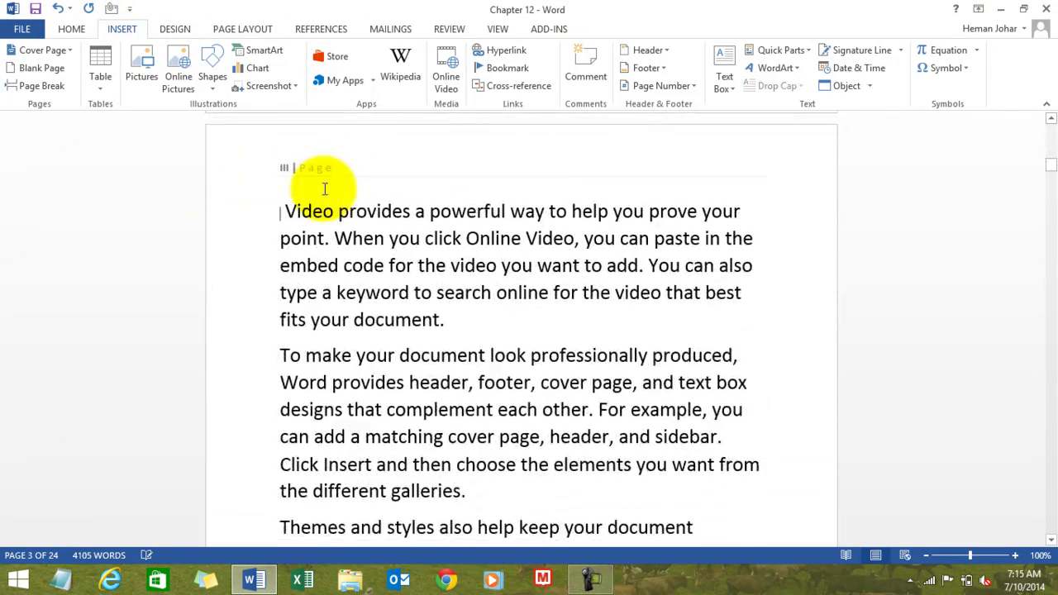
key("Page_Down")
key("Page_Down")
key("Page_Down")
key("Page_Down")
key("Page_Down")
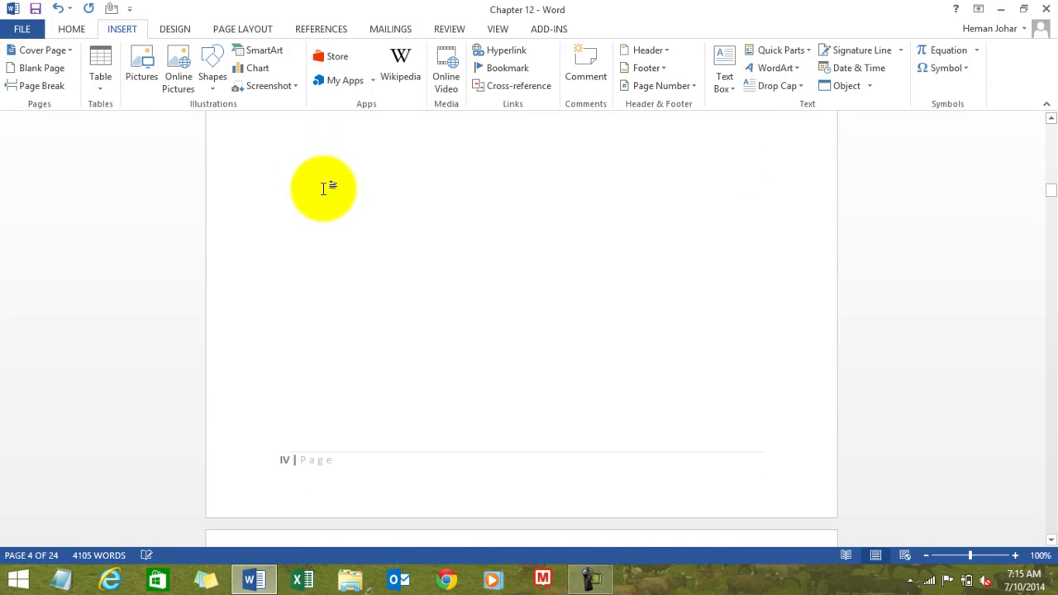
Return to the first page and remove the page numbers.
key("Page_Down")
key("Page_Down")
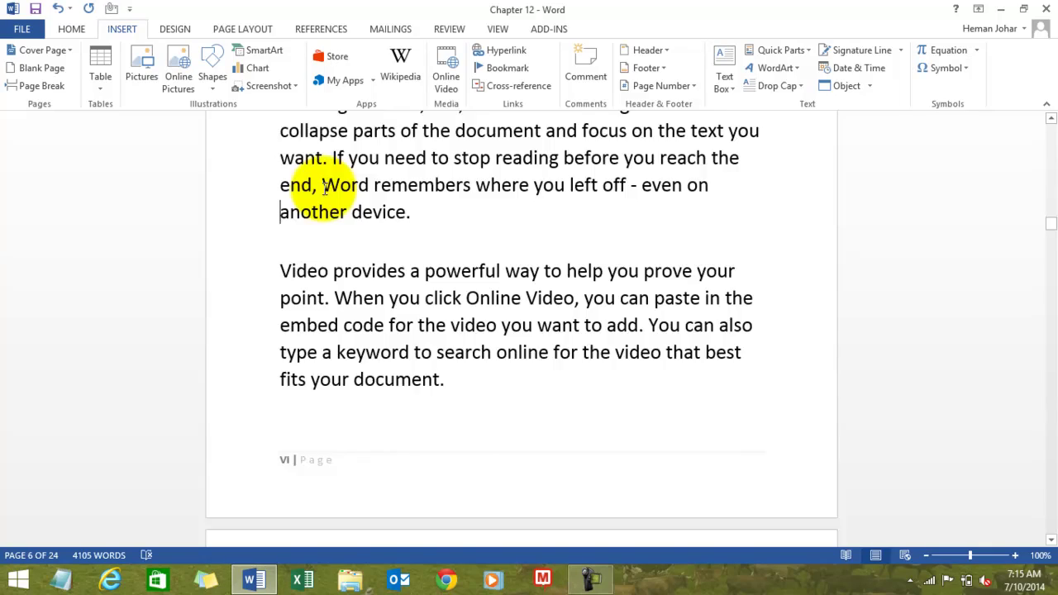
key("ctrl+v")
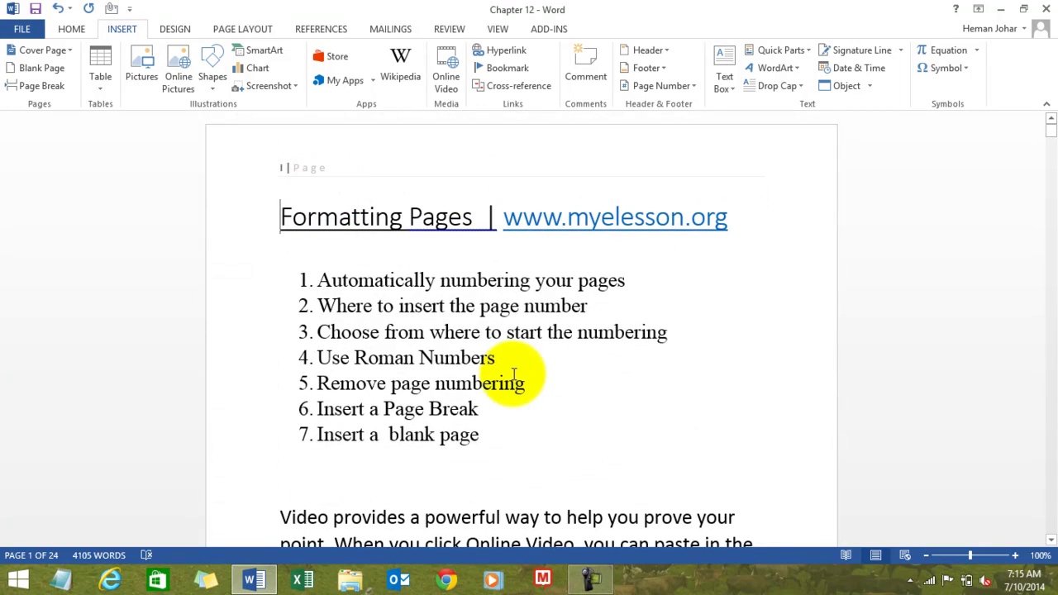
left_click(693, 91)
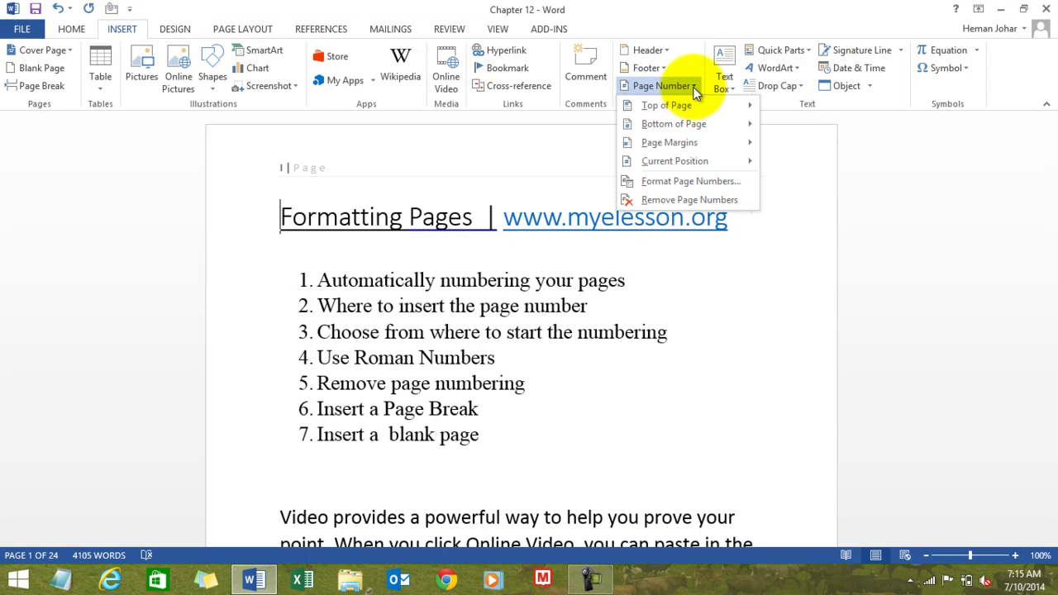
left_click(673, 199)
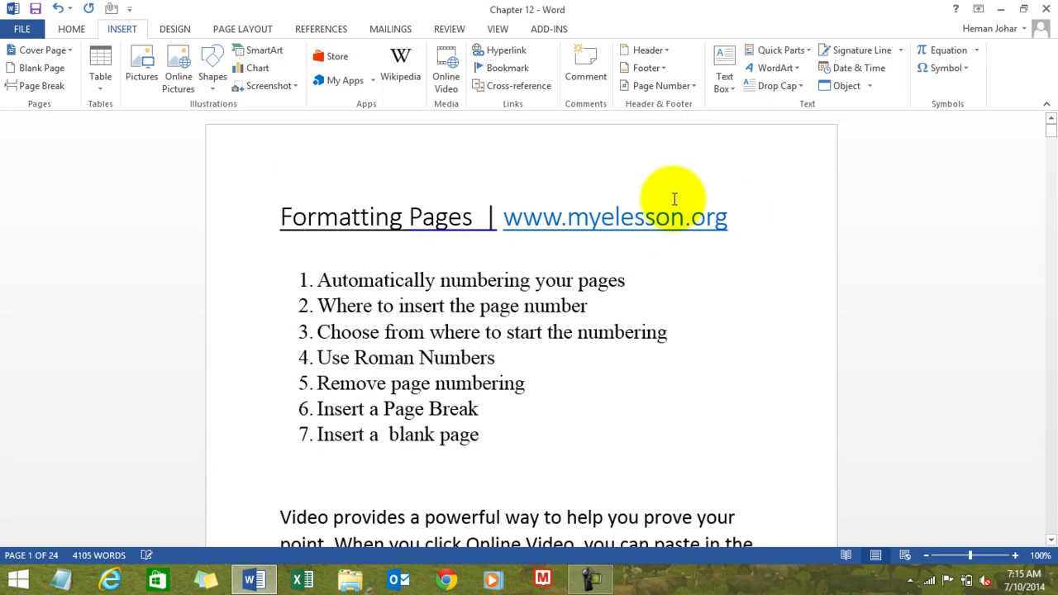
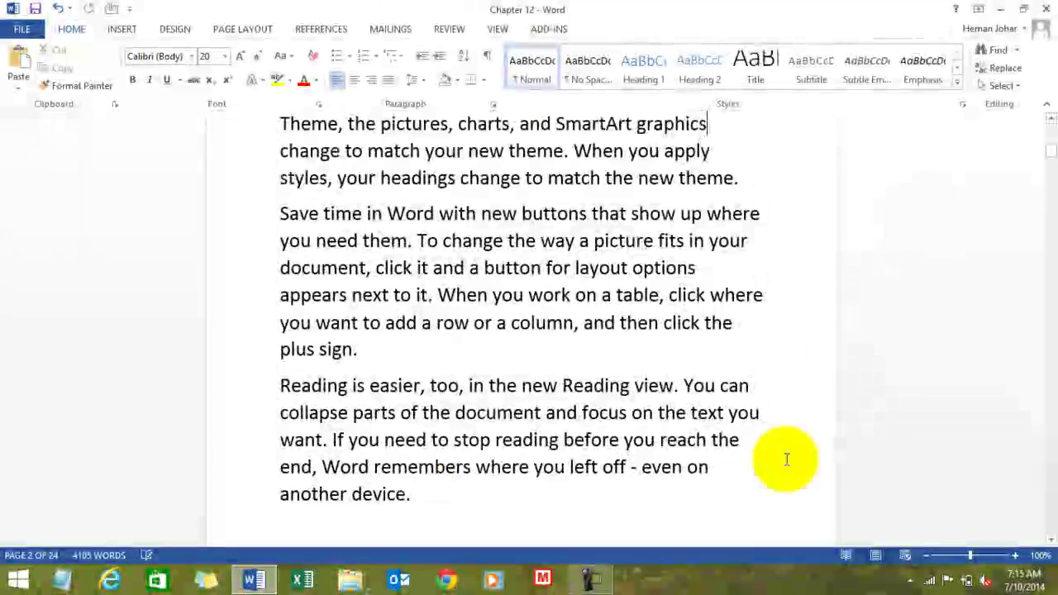
Examine how the text runs from the paragraph beginning "Reading is easier" on page 2 to the start of page 3.
left_click(276, 386)
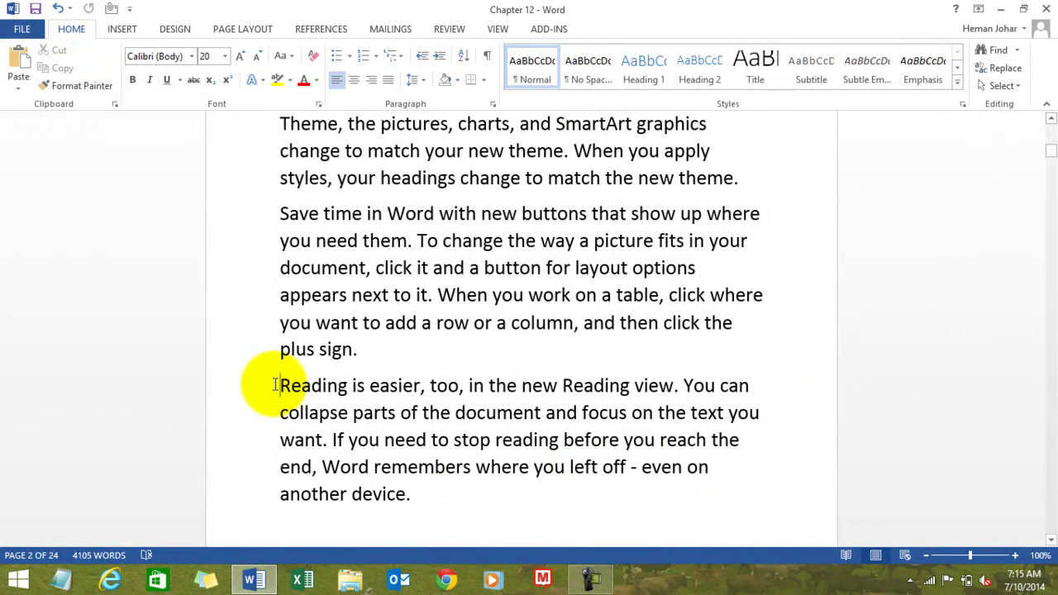
key("Down")
key("Down")
key("Down")
key("Down")
key("Down")
key("Down")
key("Down")
key("Down")
key("Down")
key("Down")
key("Down")
key("Down")
key("Down")
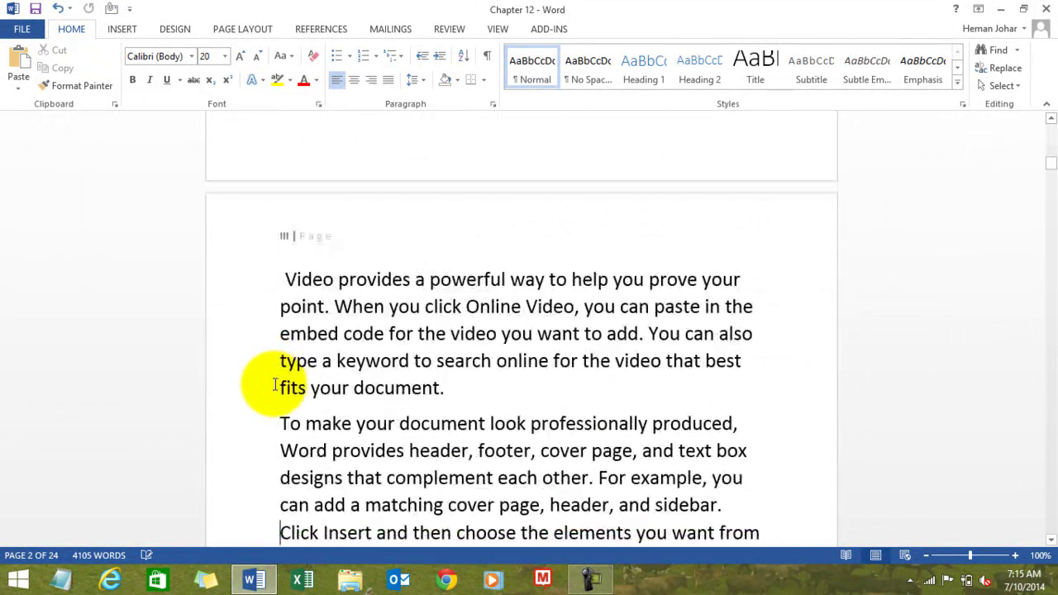
key("Up")
key("Up")
key("Up")
key("Up")
key("Up")
key("Up")
key("Up")
key("Up")
key("Up")
key("Up")
key("Up")
key("Up")
key("Up")
key("Up")
key("Up")
key("Up")
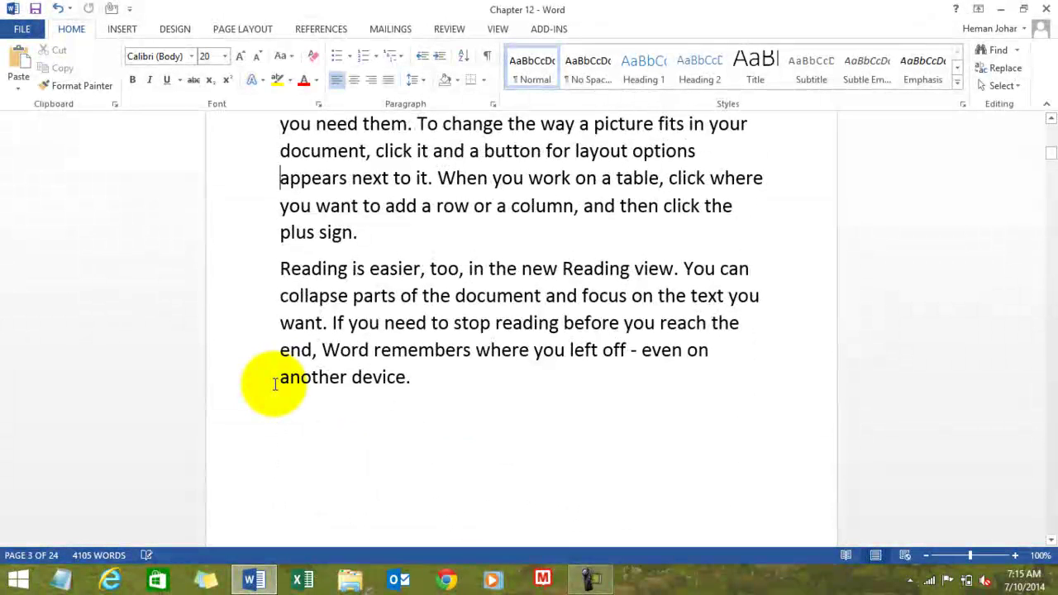
Insert blank lines above the paragraph beginning "Reading is easier" until it moves onto page 3.
key("Return")
key("Return")
key("Return")
key("Return")
key("Return")
key("Return")
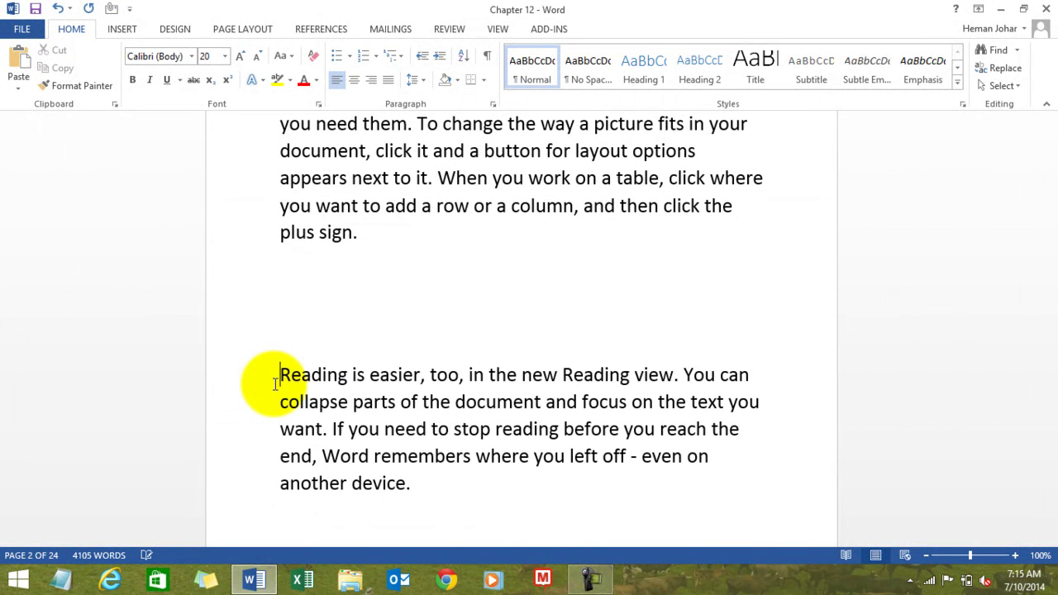
key("Return")
key("Return")
key("Return")
key("Return")
key("Return")
key("Return")
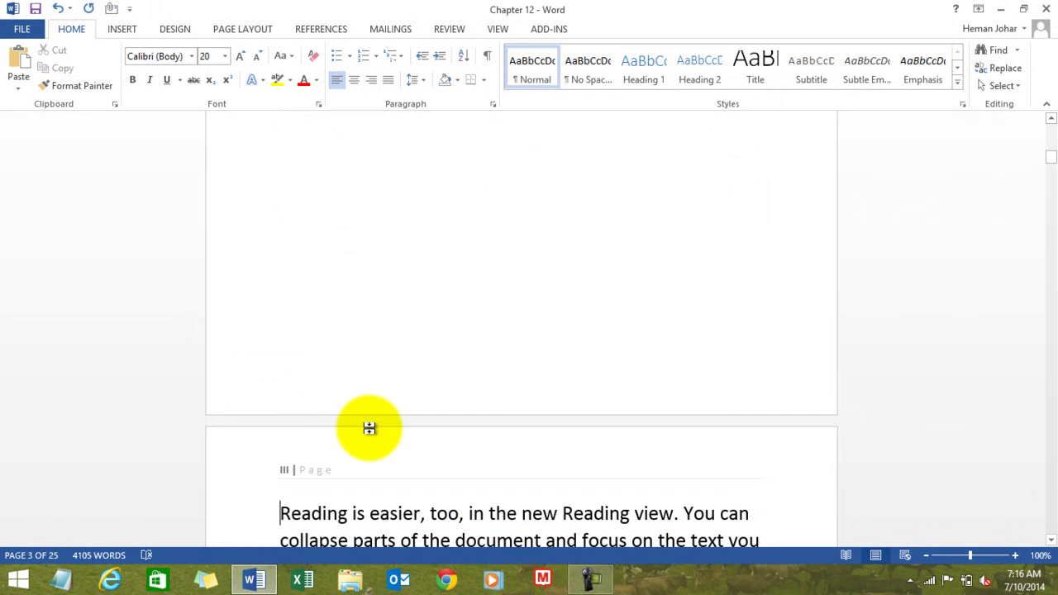
Delete the line "Theme, the pictures, charts, and SmartArt graphics" from the first paragraph on page 2.
key("Up")
key("Up")
key("Up")
key("Up")
key("Up")
key("Up")
key("Up")
key("Up")
key("Up")
key("Up")
key("Up")
key("Up")
key("Up")
key("Up")
key("Up")
key("Down")
key("Down")
key("Down")
key("Up")
key("Up")
key("Up")
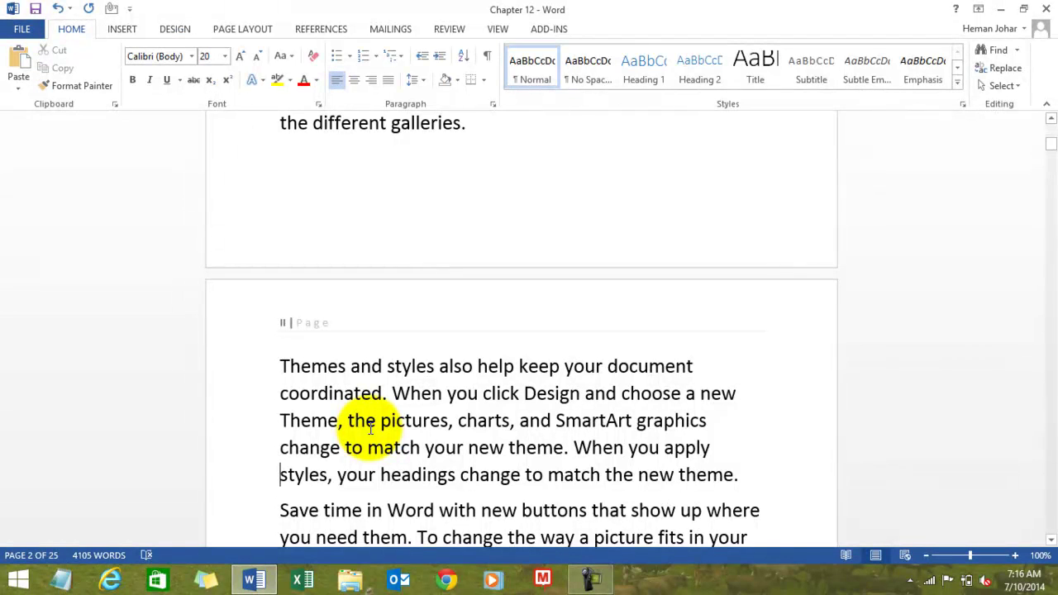
key("shift+End")
key("Delete")
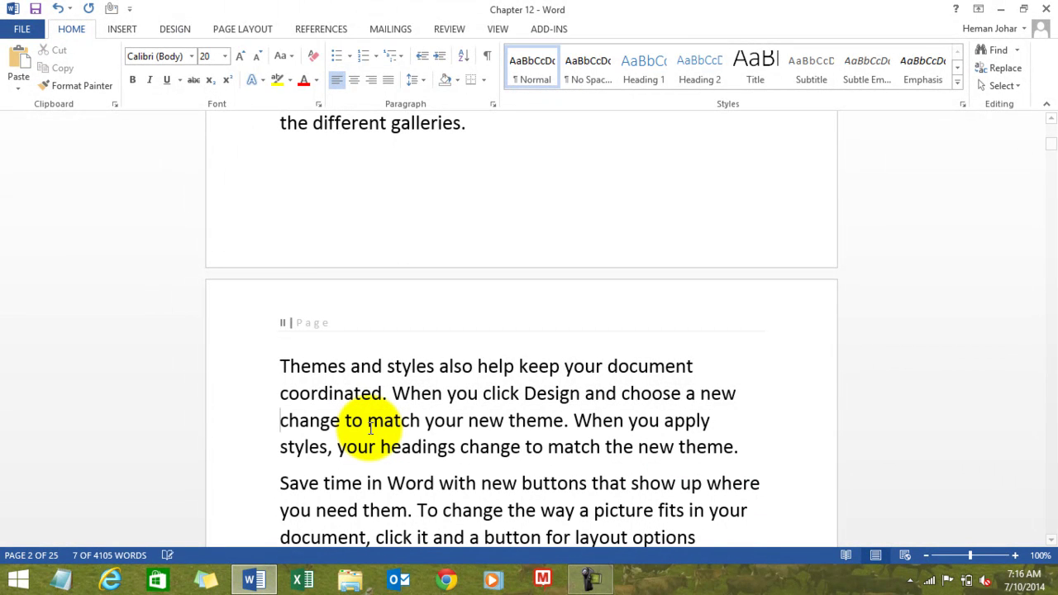
Examine how the "Reading is easier" paragraph falls between pages 2 and 3, then undo the deletion of the line.
key("Down")
key("Down")
key("Down")
key("Down")
key("Down")
key("Down")
key("Down")
key("Down")
key("Down")
key("Down")
key("Down")
key("Up")
key("Up")
key("Up")
key("Up")
key("Up")
key("Down")
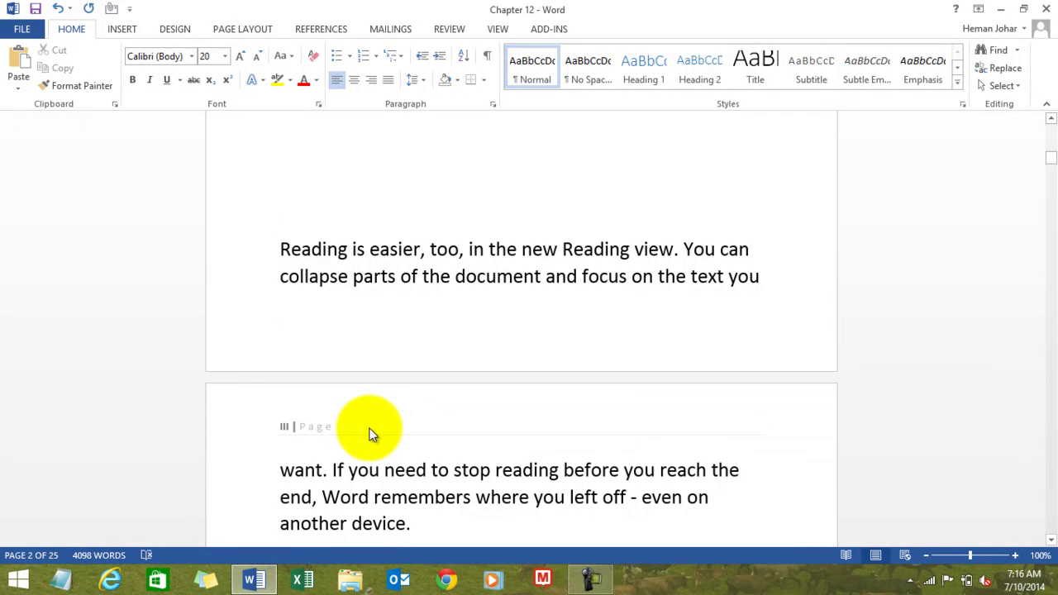
key("ctrl+z")
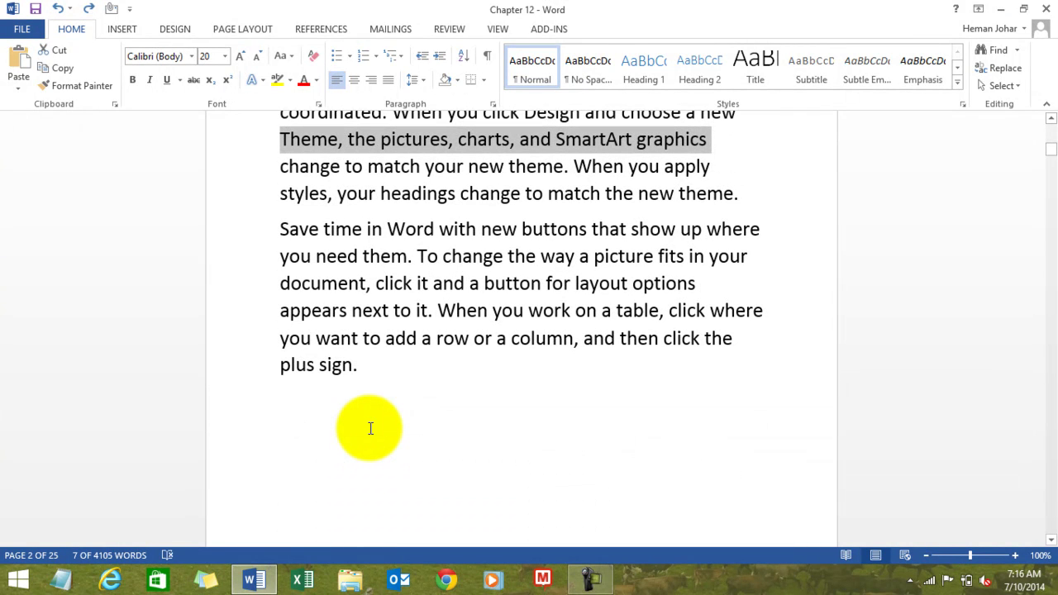
Delete the blank lines above the paragraph beginning "Reading is easier" so it directly follows the previous paragraph.
key("Up")
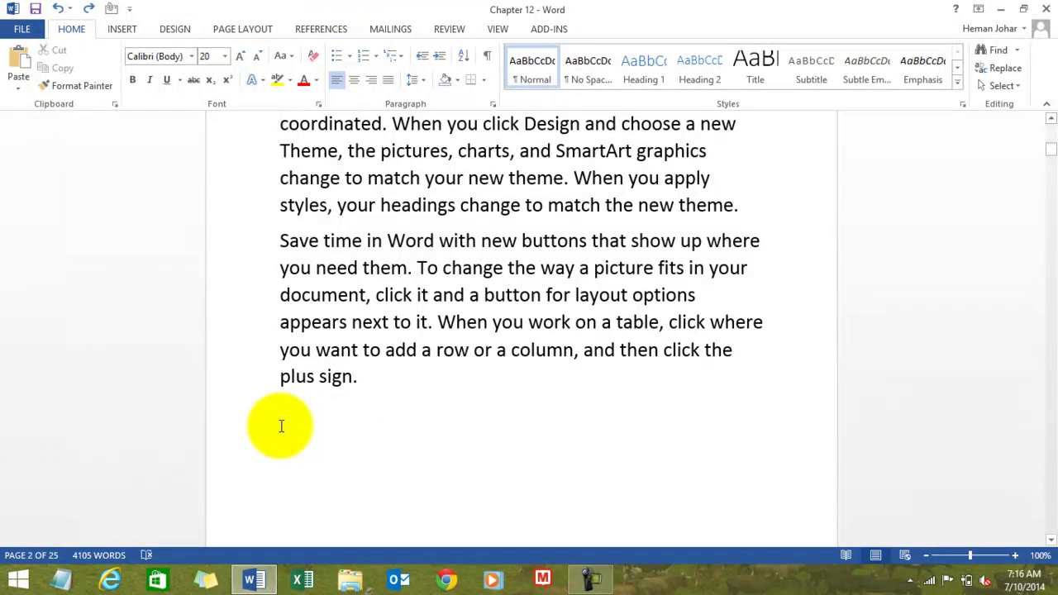
key("Delete")
key("Delete")
key("Delete")
key("Delete")
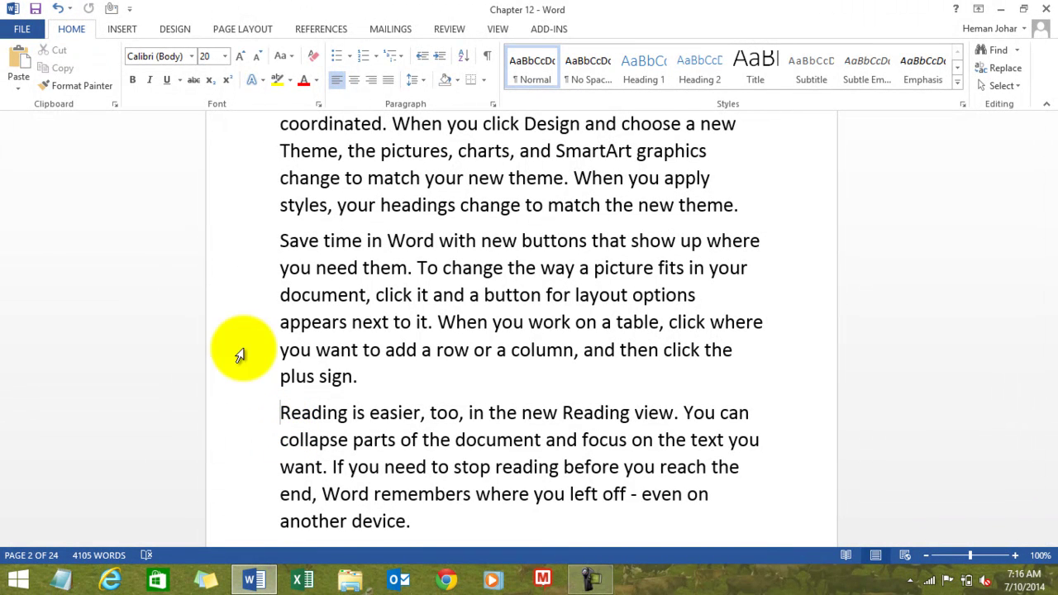
Insert a page break before the paragraph beginning "Reading is easier" on page 2.
left_click(122, 29)
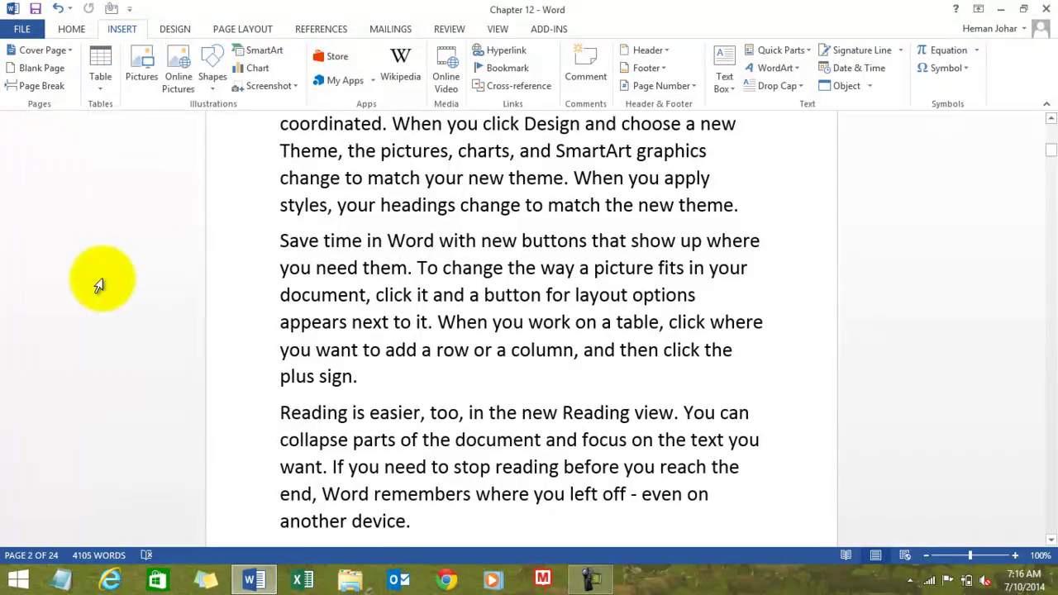
left_click(46, 91)
Examine the end of page 2 and the start of page 3 around the inserted page break.
key("Up")
key("Up")
key("Up")
key("Up")
key("Up")
key("Up")
key("Up")
key("Up")
key("Up")
key("Up")
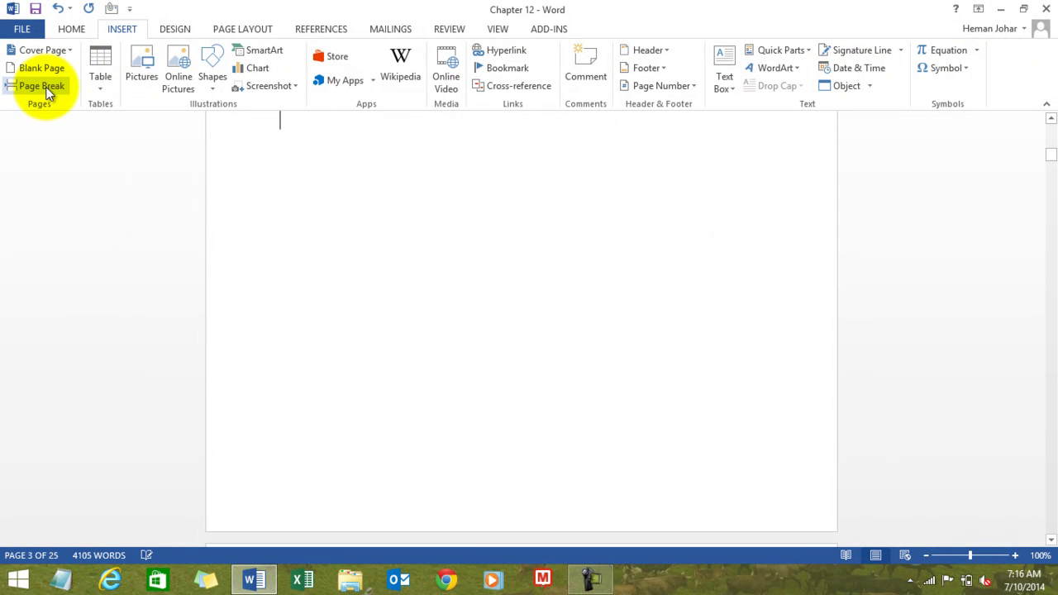
key("Down")
key("Down")
key("Down")
key("Down")
key("Down")
key("Down")
key("Down")
key("Down")
key("Down")
key("Down")
key("Down")
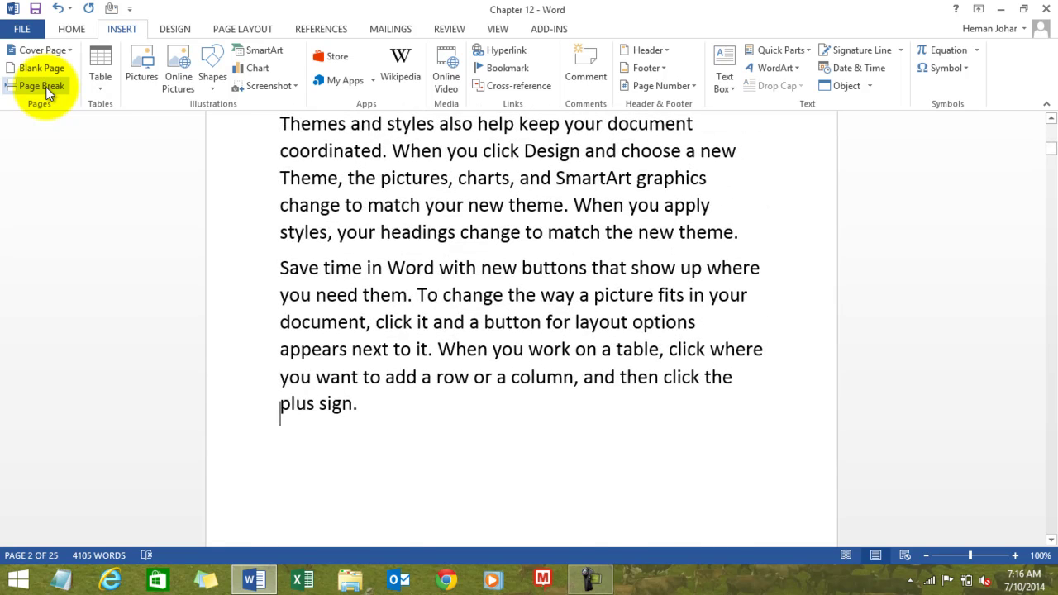
key("Up")
key("Up")
key("Up")
key("Up")
key("Up")
key("Up")
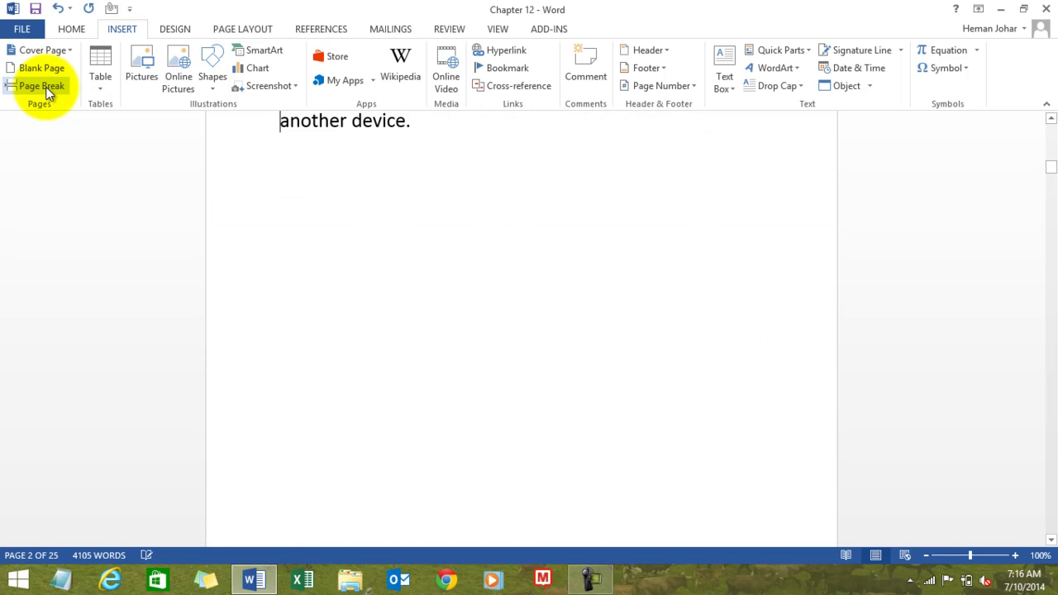
key("Down")
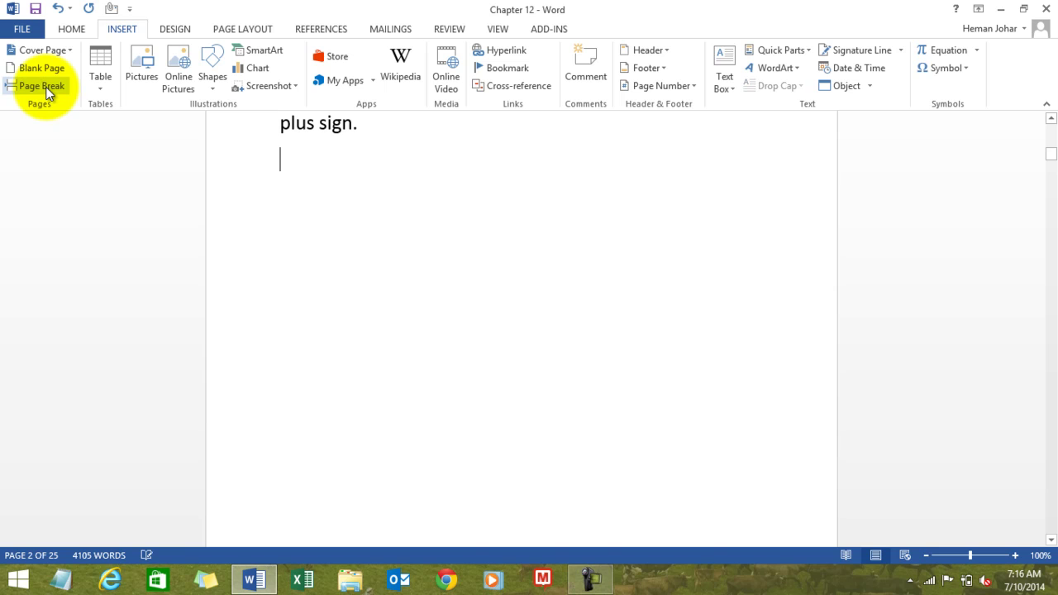
left_click(754, 215)
key("Down")
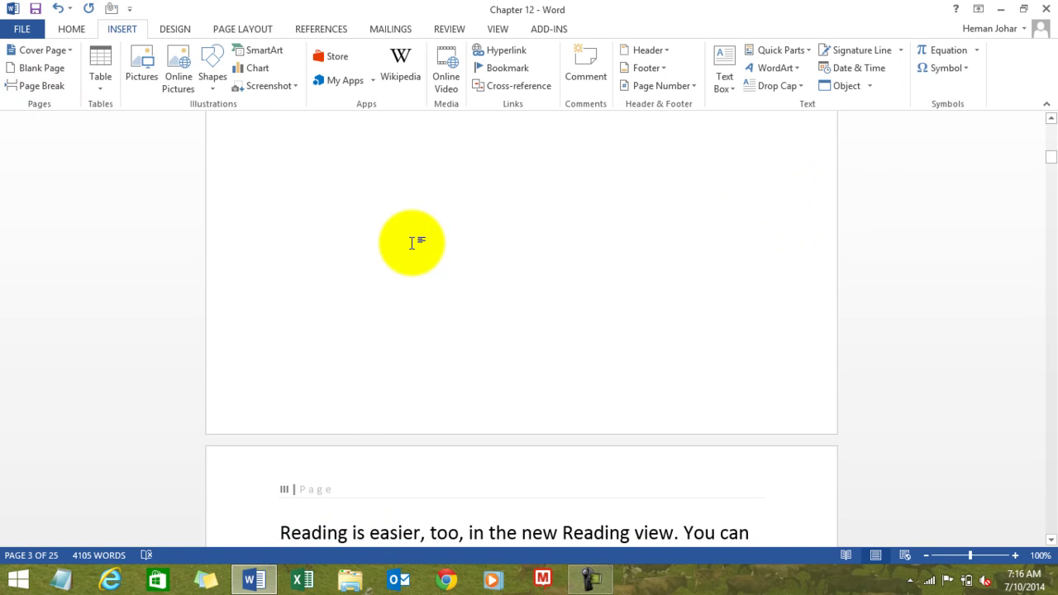
Delete the paragraph beginning "Save time in Word" on page 2 to test the page break, then undo the deletion.
key("Up")
key("Up")
key("Up")
key("Up")
key("Up")
key("Up")
key("Up")
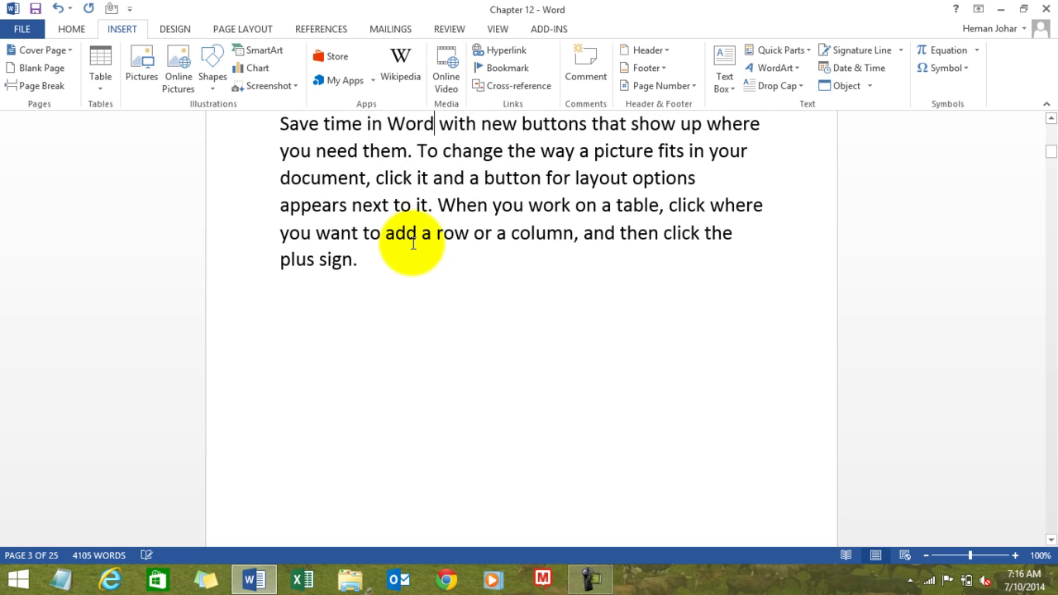
key("Left")
key("Left")
key("Left")
key("Left")
key("Left")
key("Left")
key("Left")
key("Left")
key("Left")
key("Left")
key("Left")
key("Left")
key("Left")
key("Left")
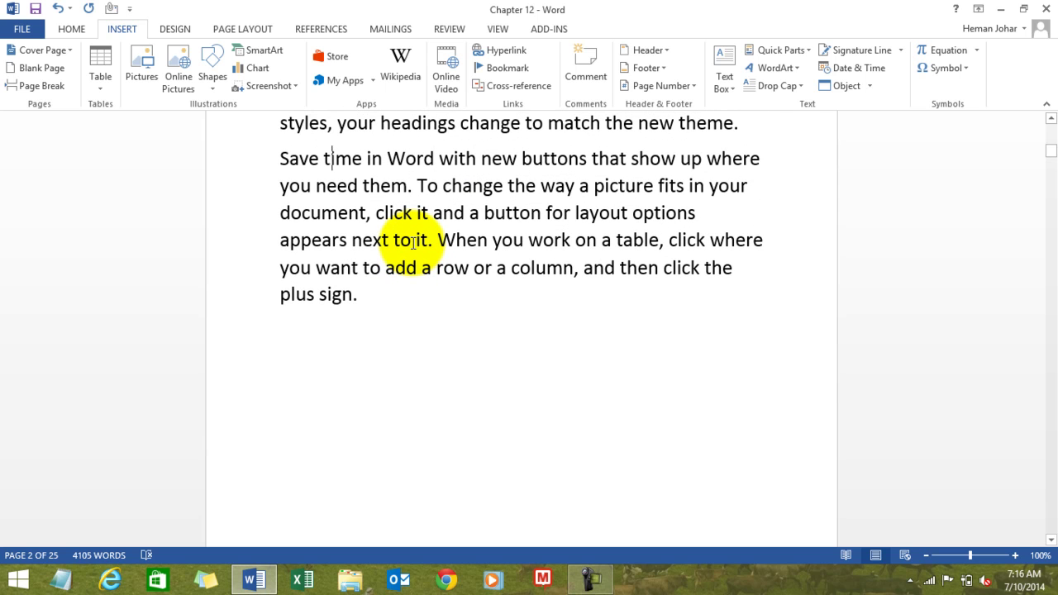
key("shift+Down")
key("shift+Down")
key("shift+Down")
key("shift+Down")
key("shift+Down")
key("shift+Down")
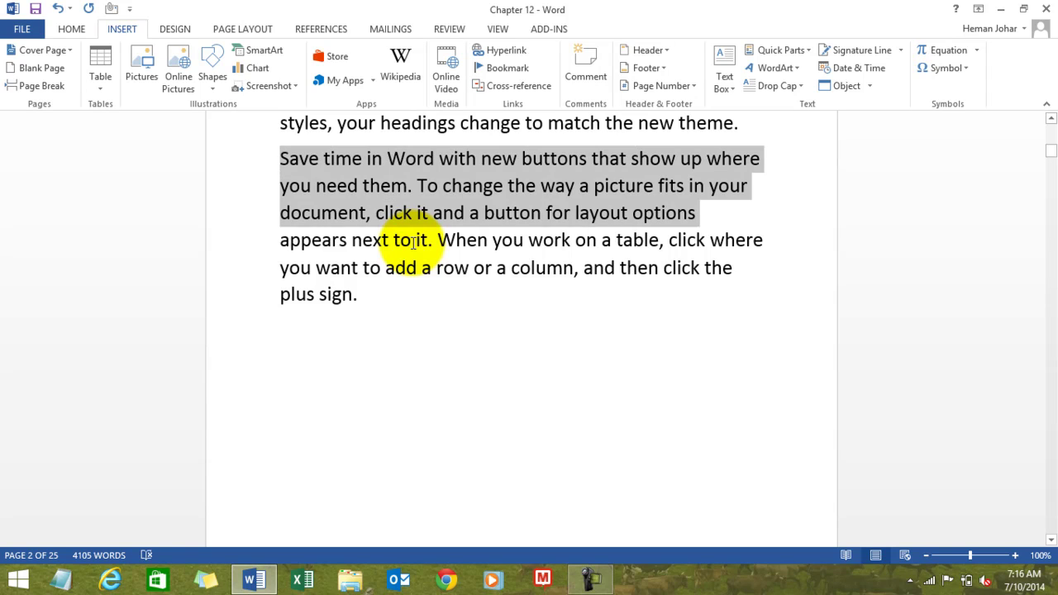
key("Delete")
key("ctrl+Return")
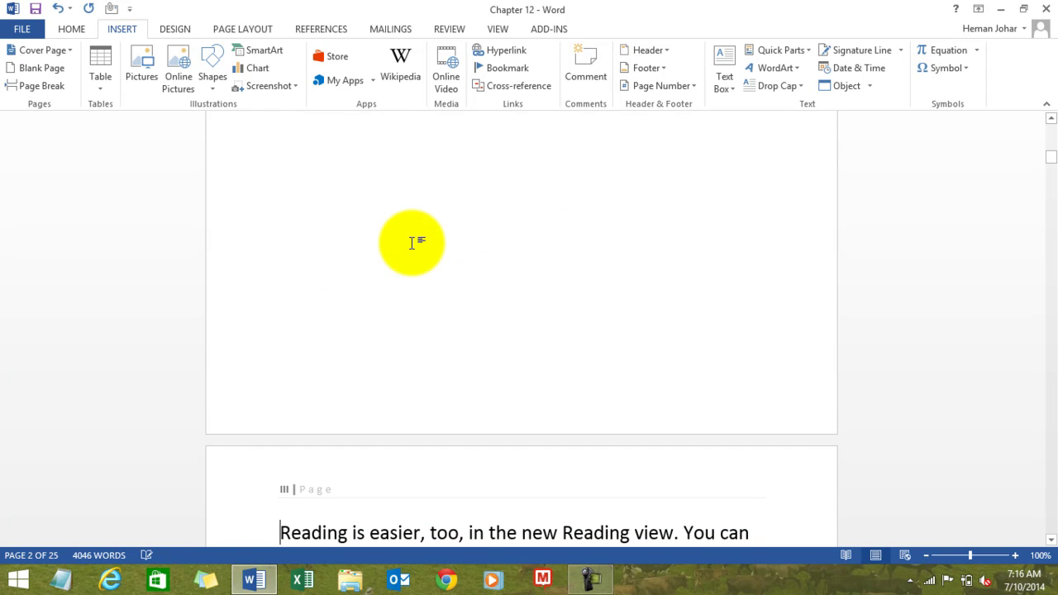
key("ctrl+z")
key("ctrl+z")
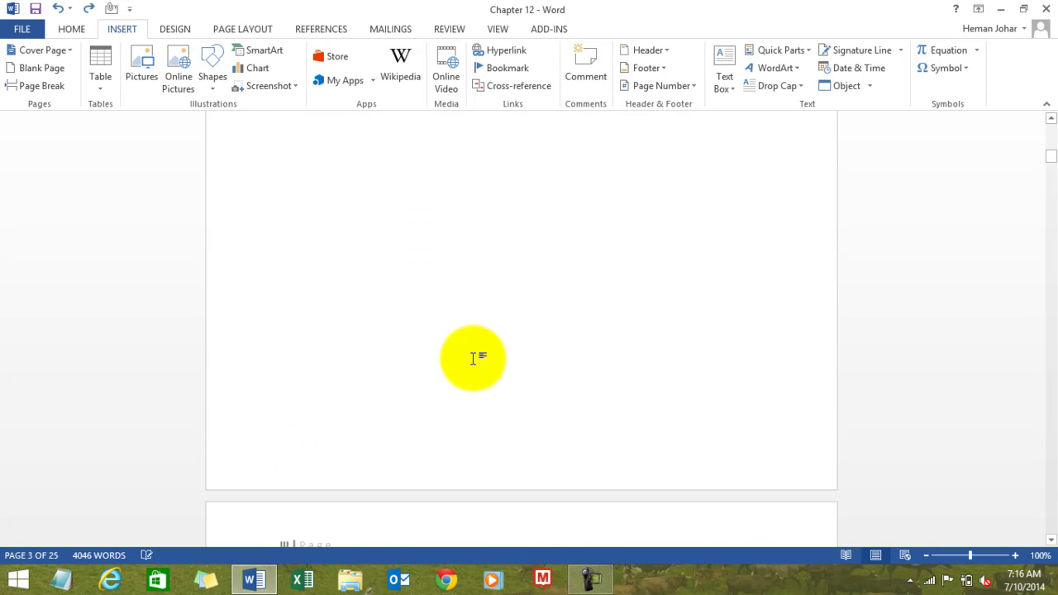
Insert a blank page before the paragraph beginning "To make your document look professionally produced" on page 1.
scroll(472, 360, "up", 6)
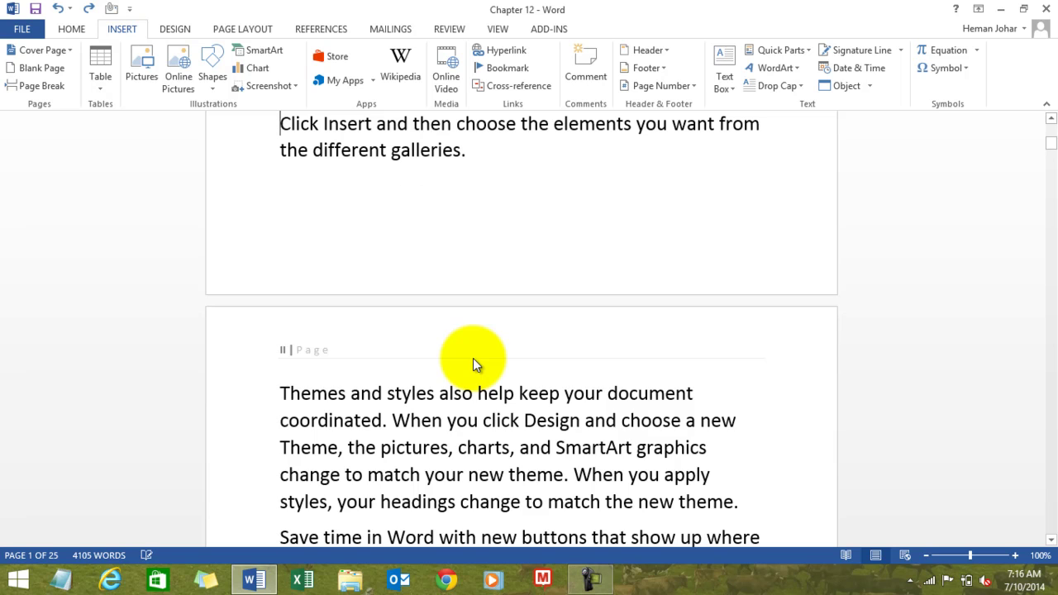
scroll(473, 358, "up", 3)
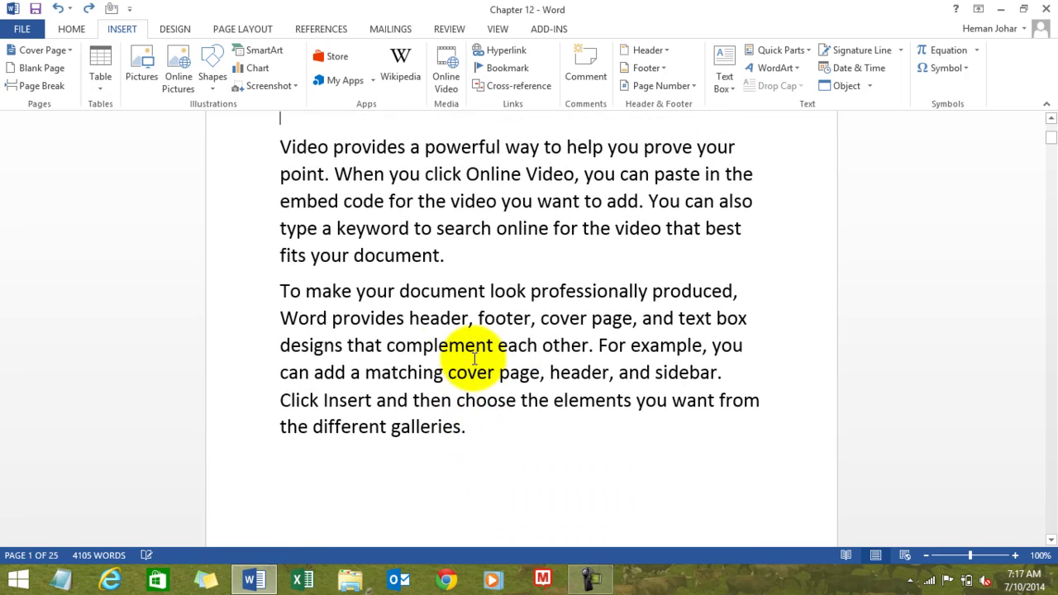
left_click(281, 291)
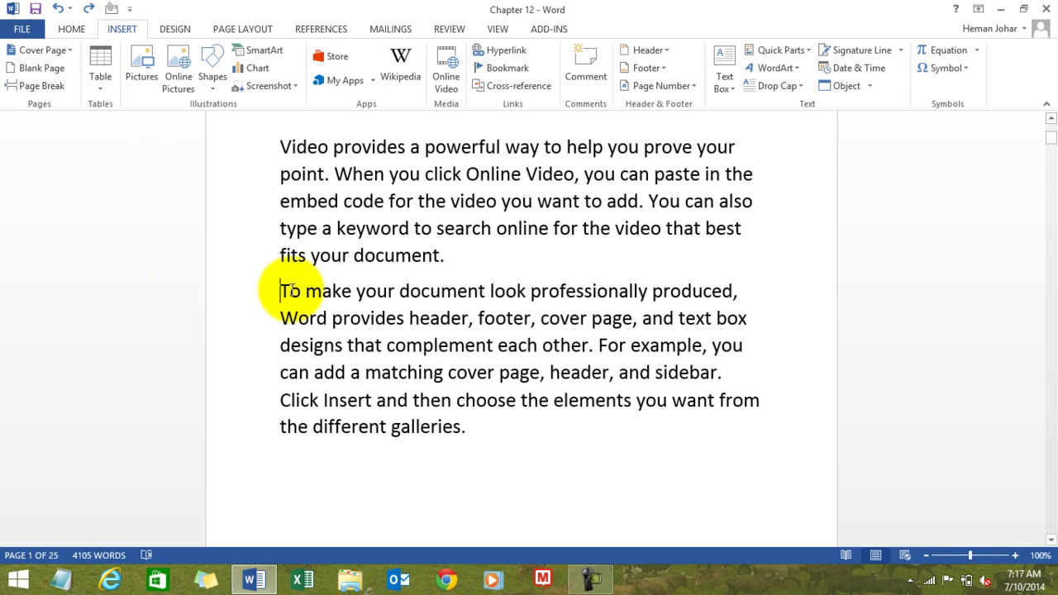
left_click(56, 75)
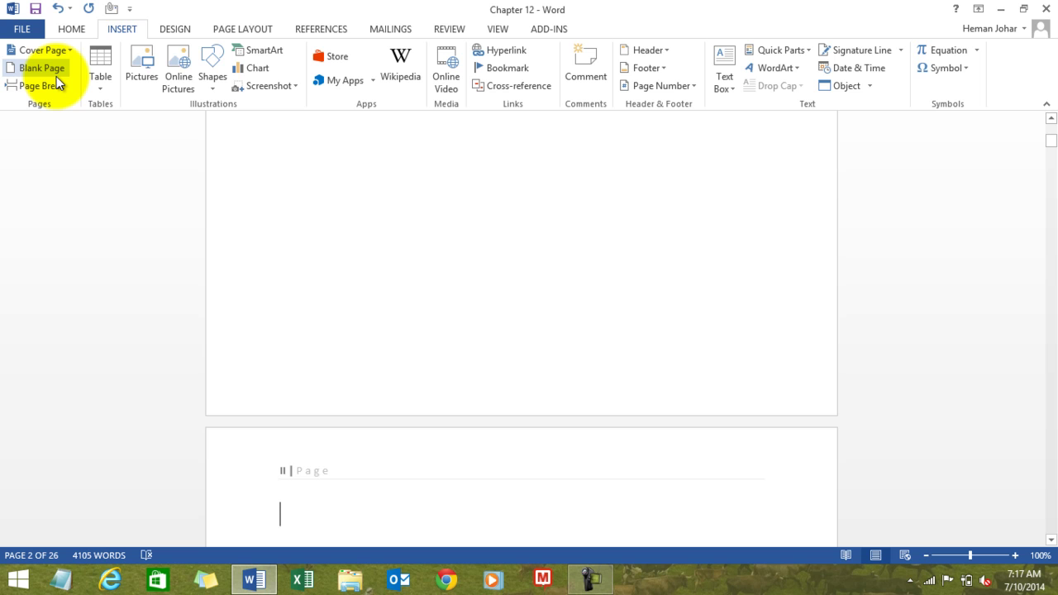
Return to the beginning of the document, at the "Formatting Pages" title above the topic list.
key("ctrl+Home")
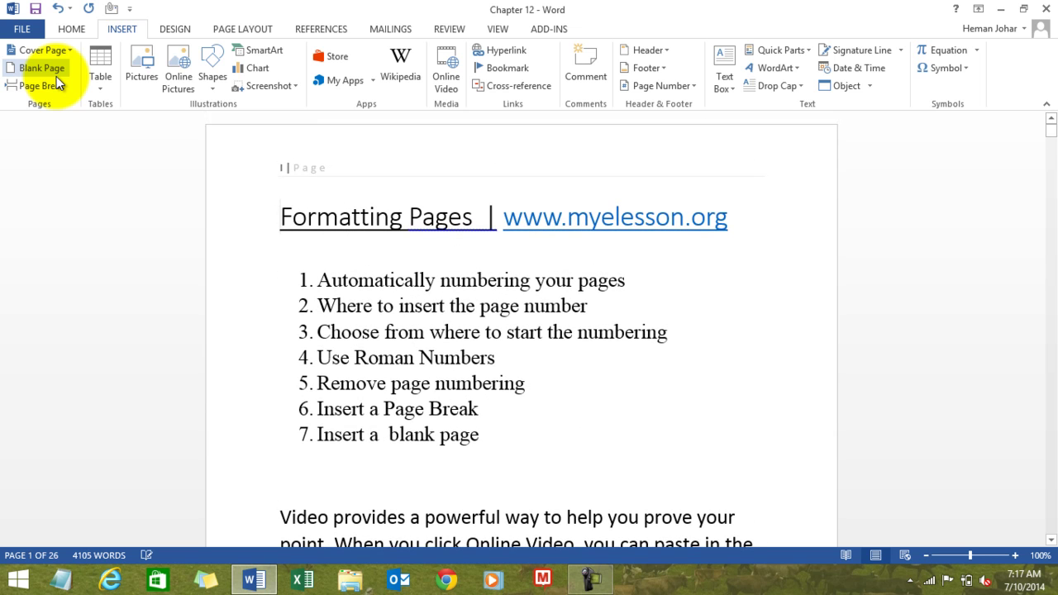